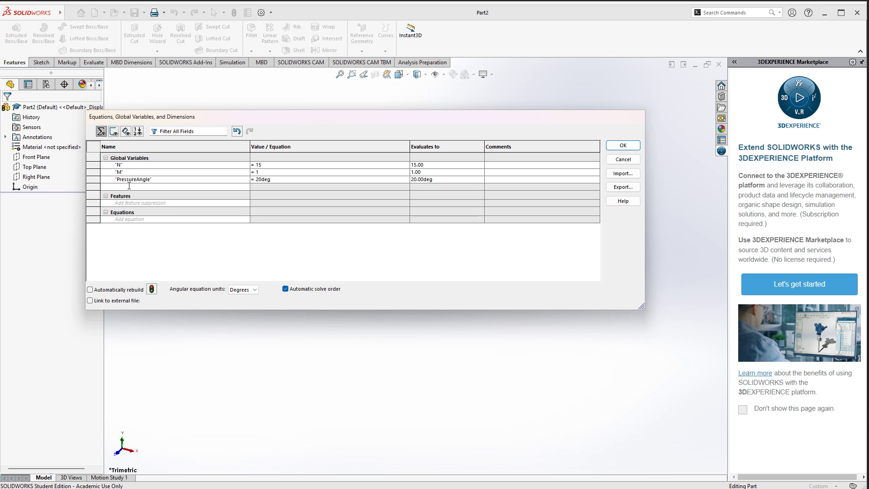
Add a global variable named PitchDia with the equation "M" * "N"
type("PitchDia")
key("Tab")
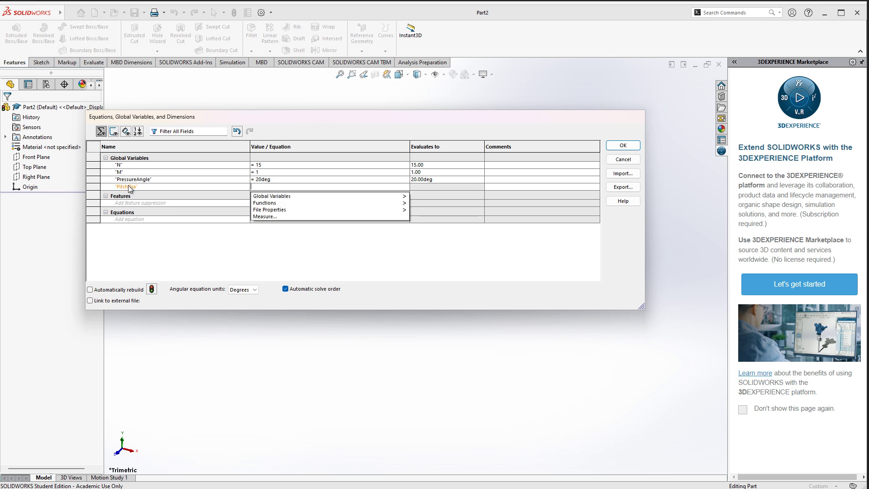
mouse_move(279, 197)
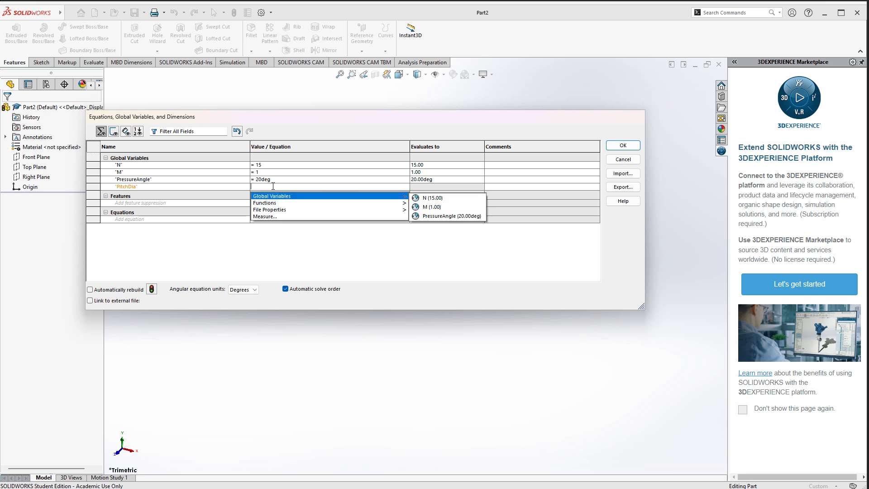
type("=")
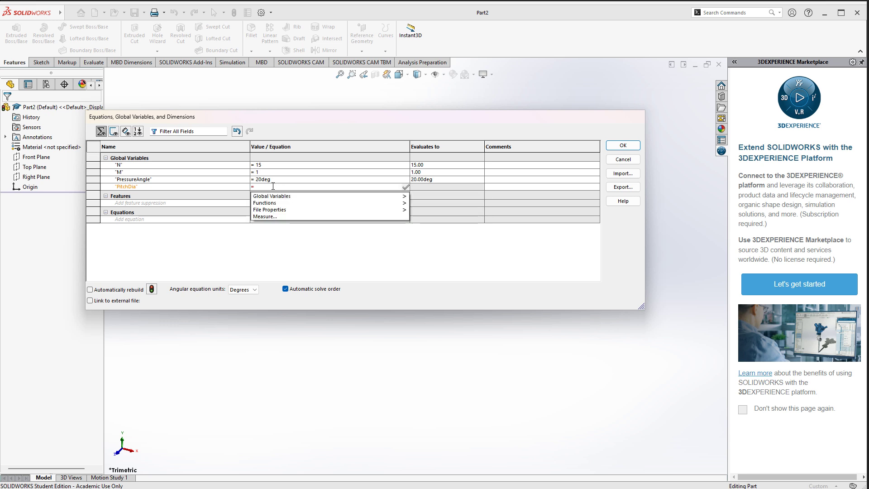
type("\"")
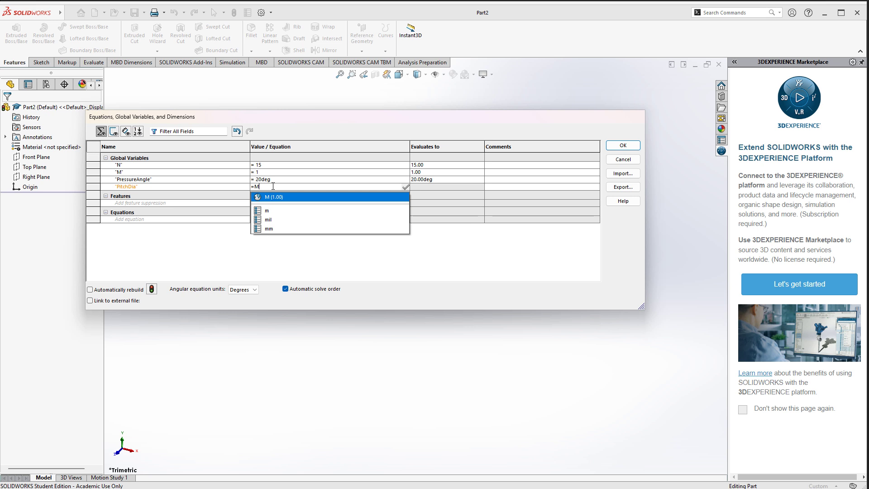
type("M\" * N")
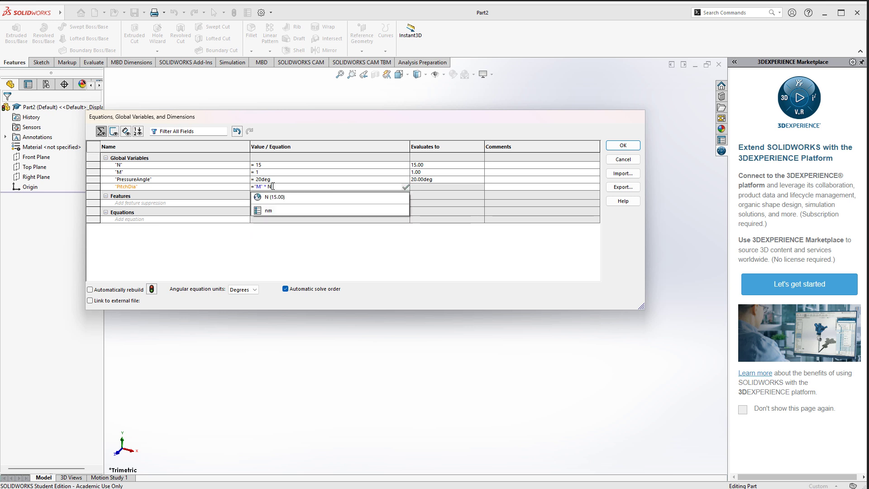
key("Down")
key("Return")
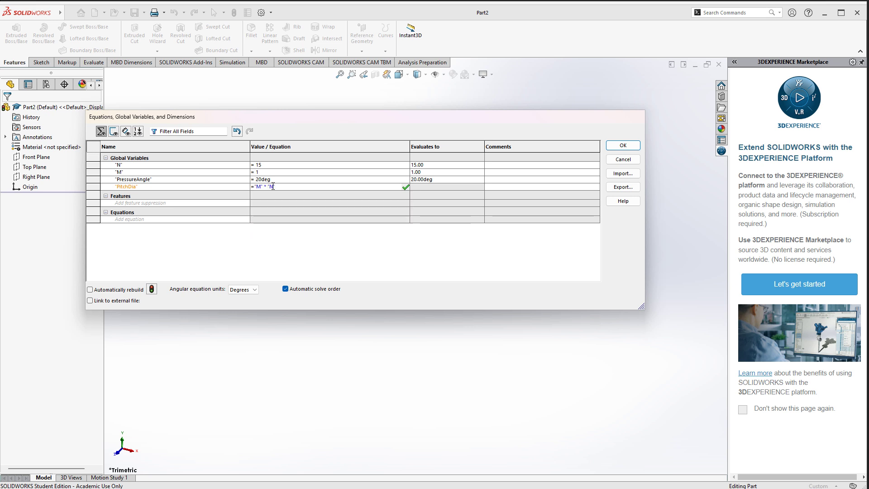
key("Return")
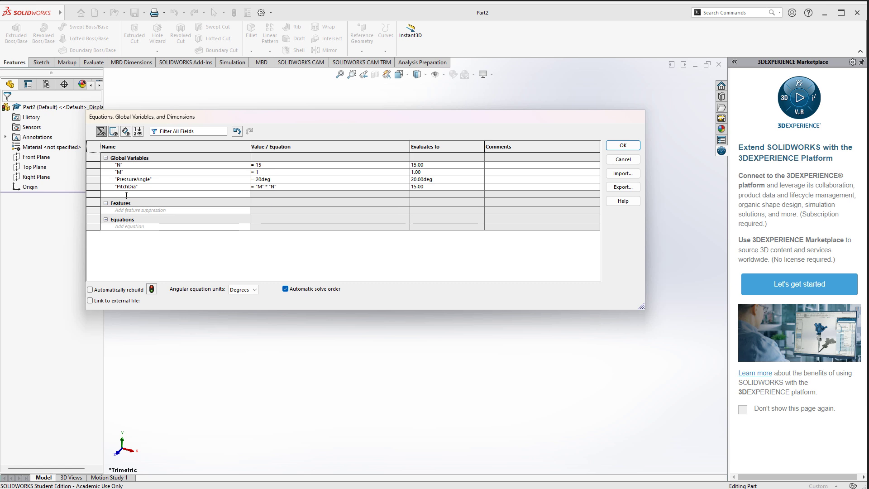
Add a global variable named BaseDia with the equation "PitchDia" * cos("PressureAngle")
left_click(126, 195)
type("BaseDia")
key("Tab")
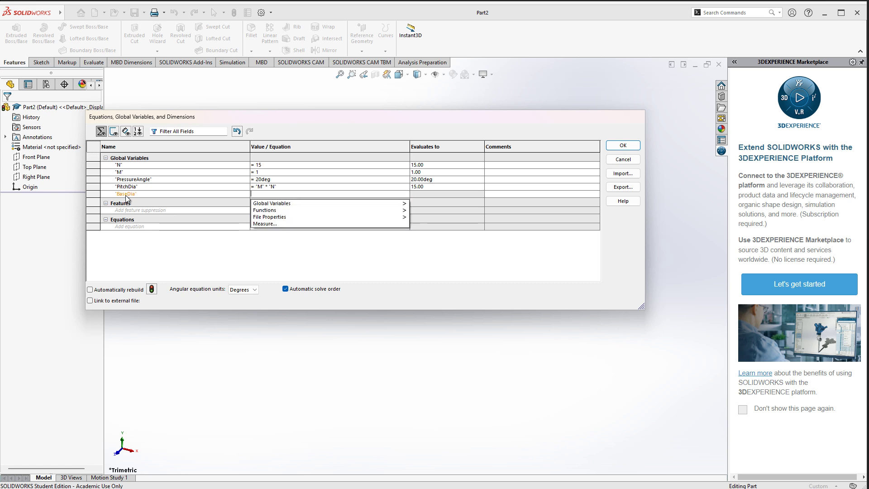
type("=Pi")
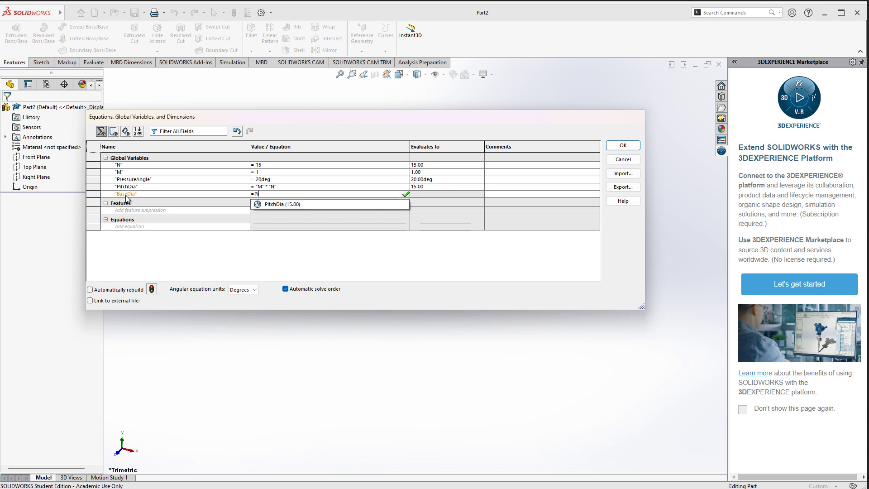
key("Down")
key("Return")
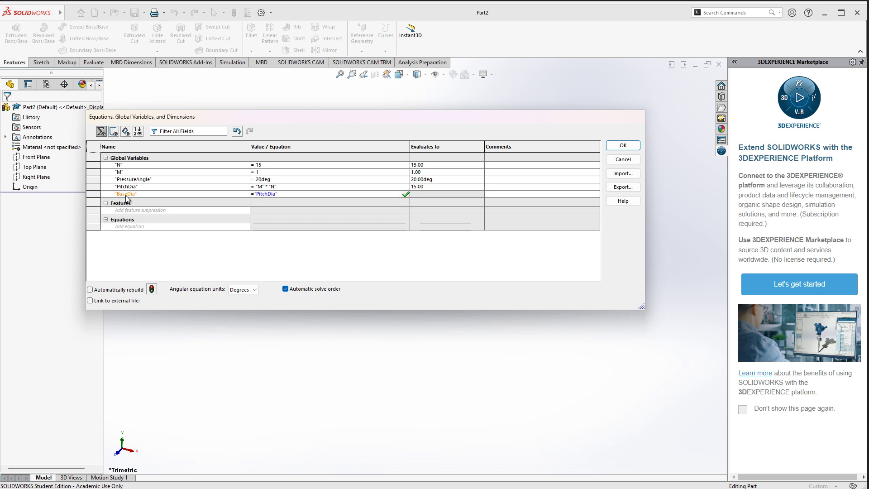
type("* cos")
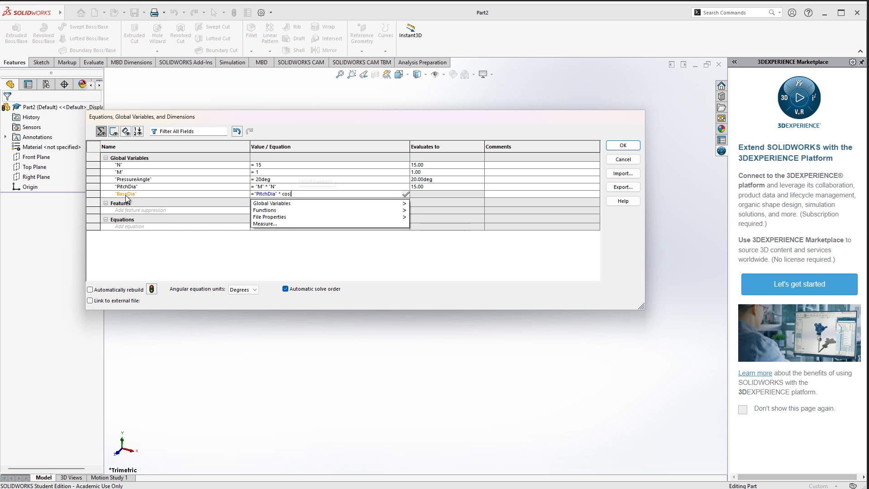
type("(P")
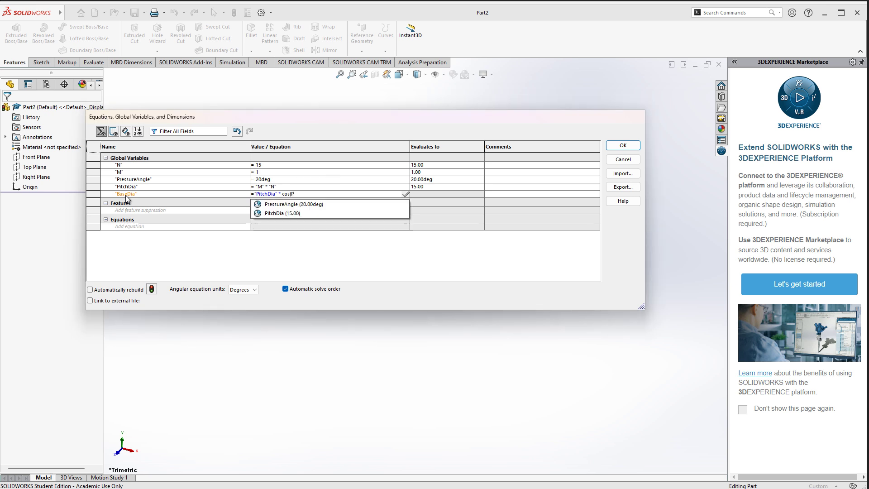
key("Return")
type(")")
key("Return")
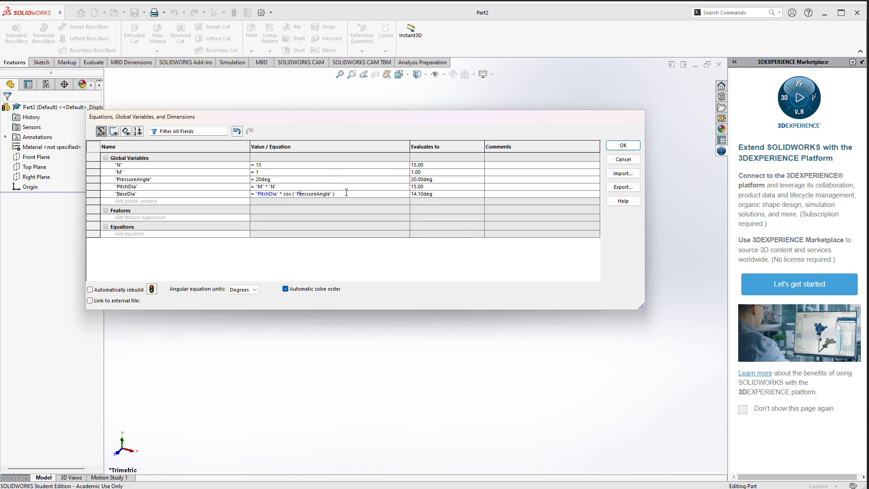
left_click(346, 193)
left_click(234, 220)
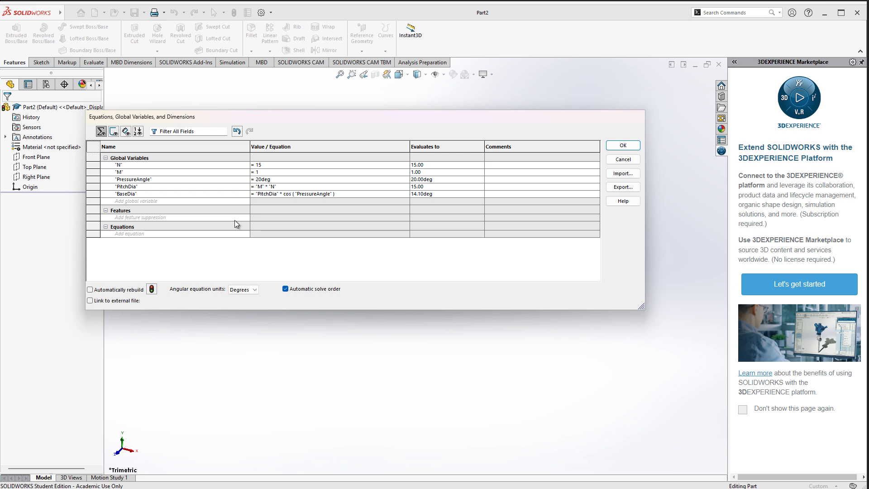
Add a global variable named OuterDia with the equation "PitchDia" + 2.0 * "M"
left_click(141, 199)
type("OuterDia")
key("Tab")
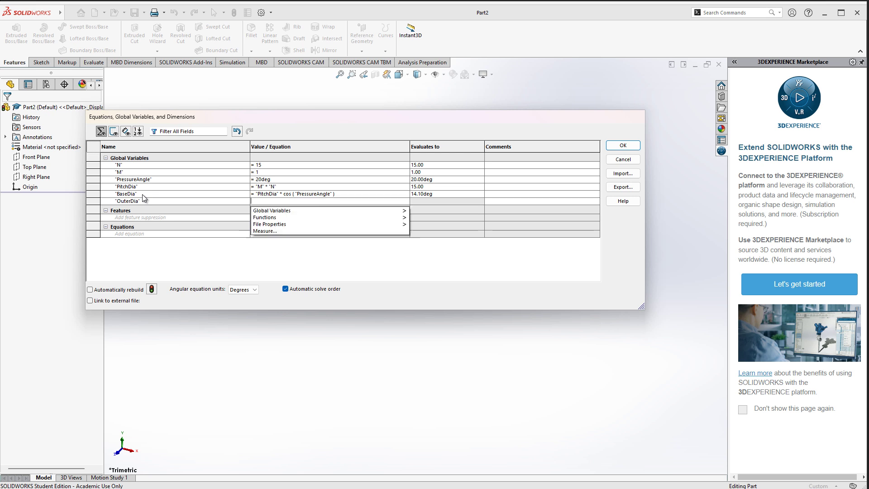
type("=\"Pi")
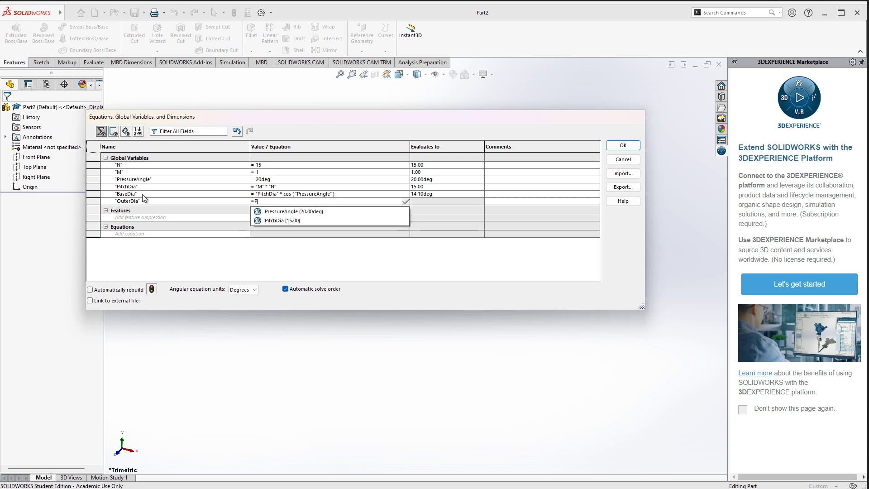
key("Down")
key("Return")
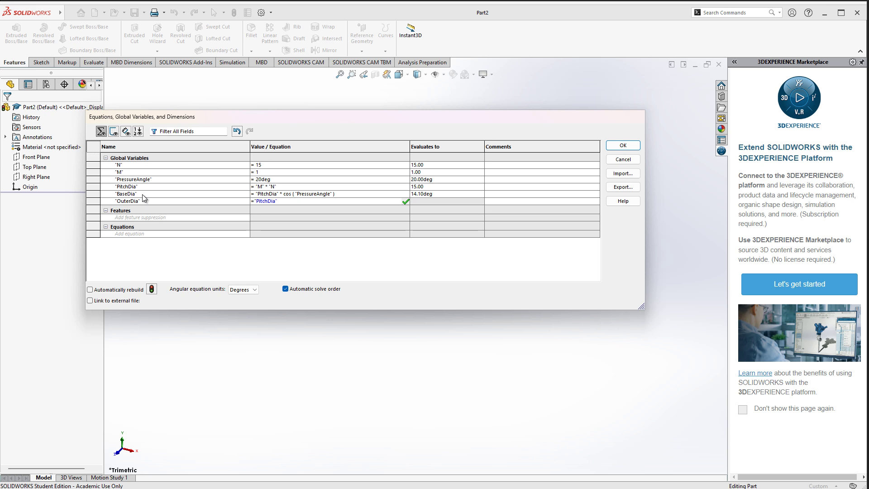
type("+2.0")
key("Return")
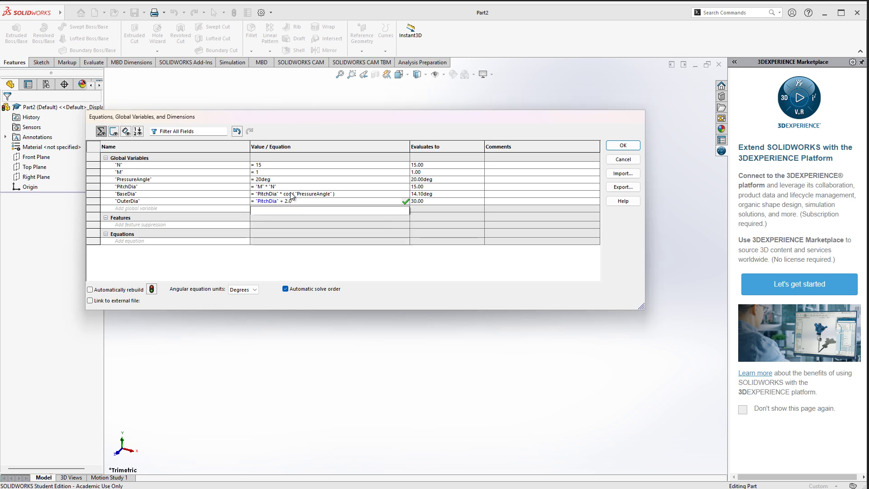
key("Up")
type("*\"M")
key("Return")
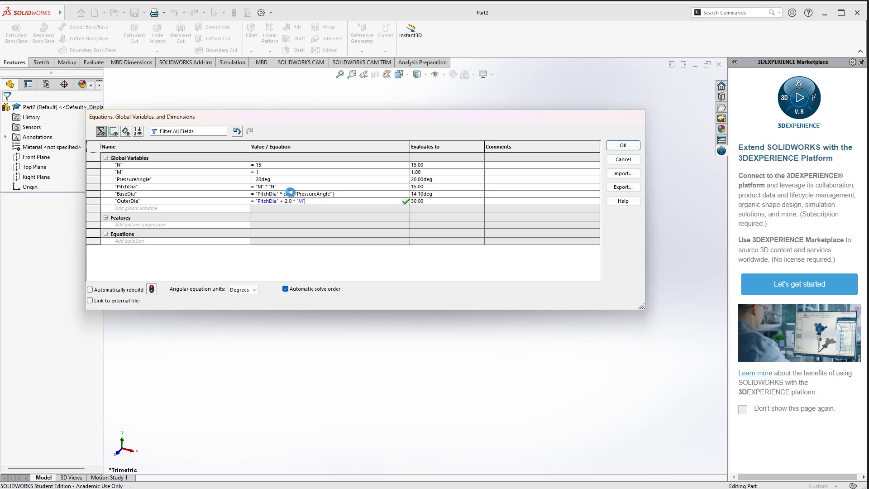
key("Return")
Add a global variable named RootDia with the equation "PitchDia" - 2.5 * "M"
left_click(150, 208)
type("Ro")
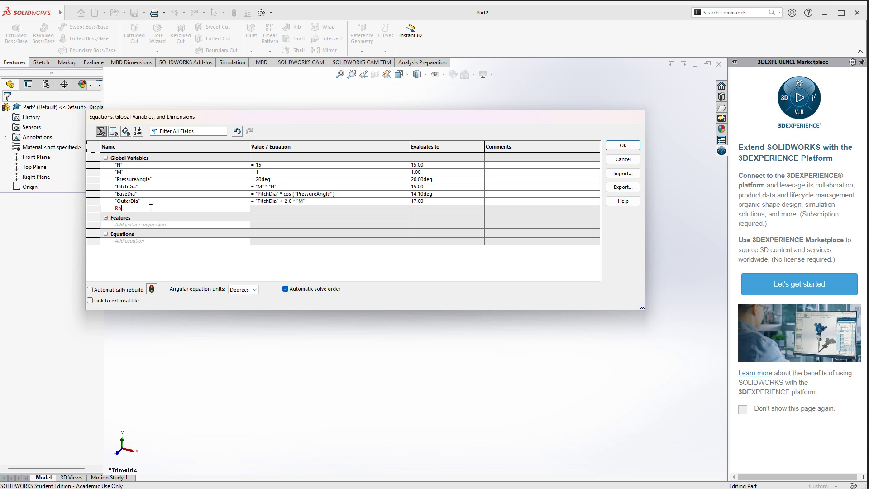
type("otDia")
key("Tab")
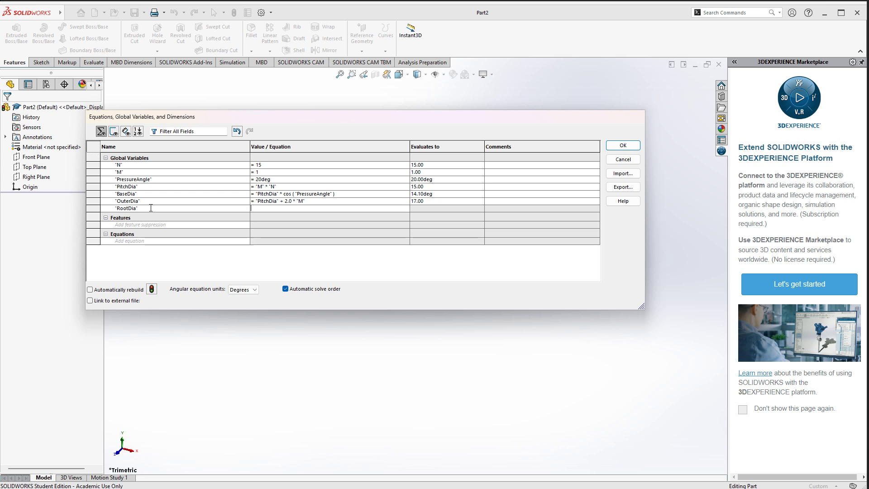
type("=Pit")
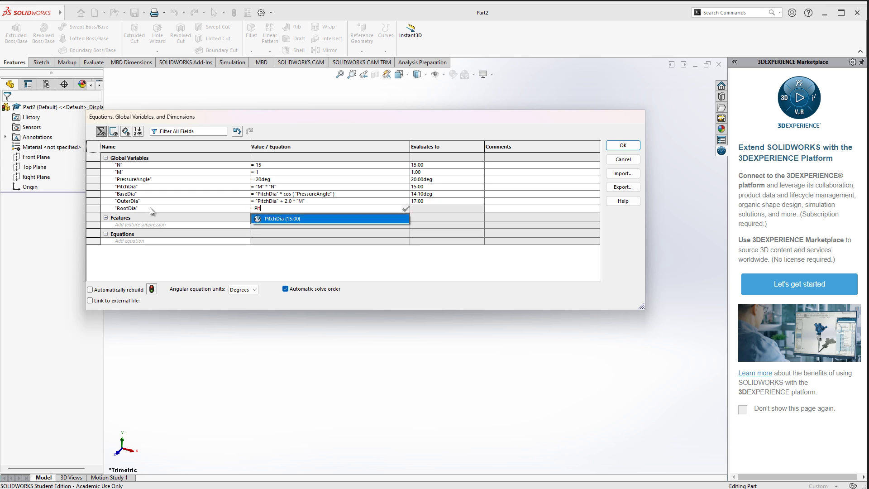
key("Return")
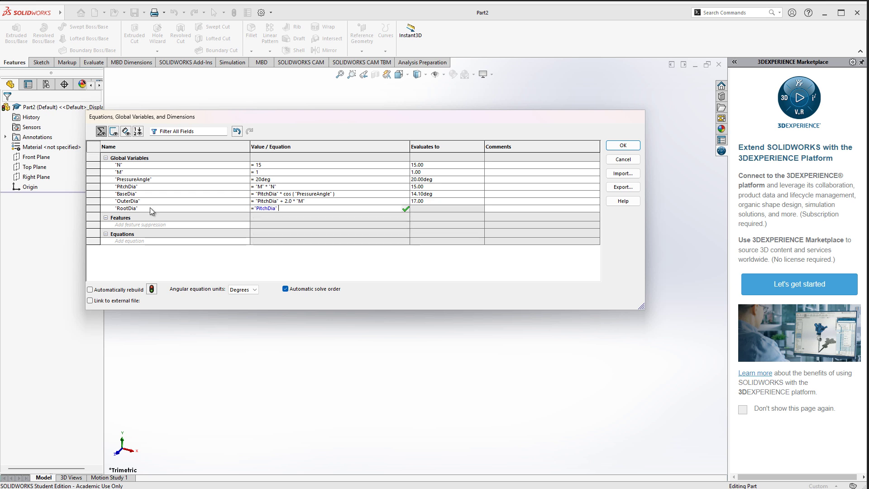
type("- 2.5")
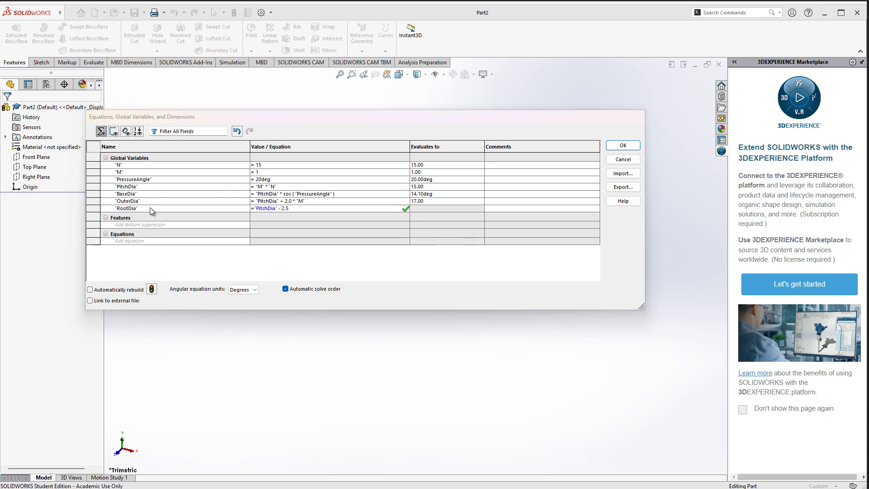
type(" * M")
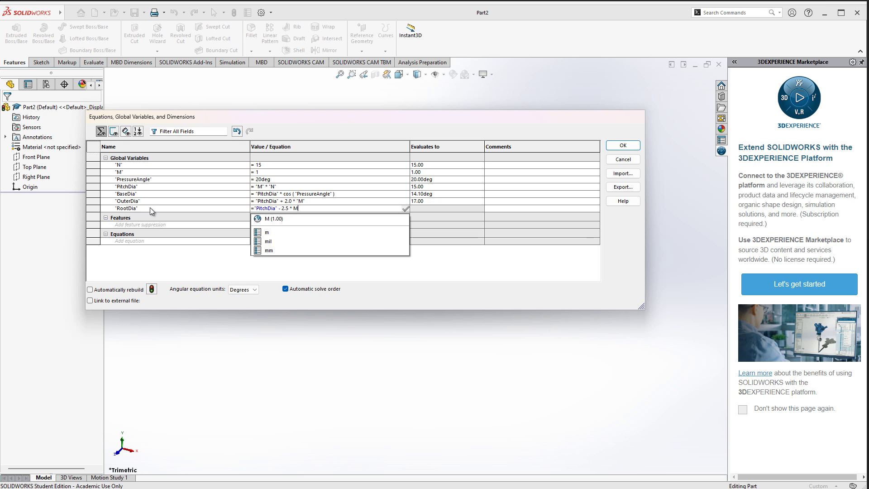
key("Down")
key("Return")
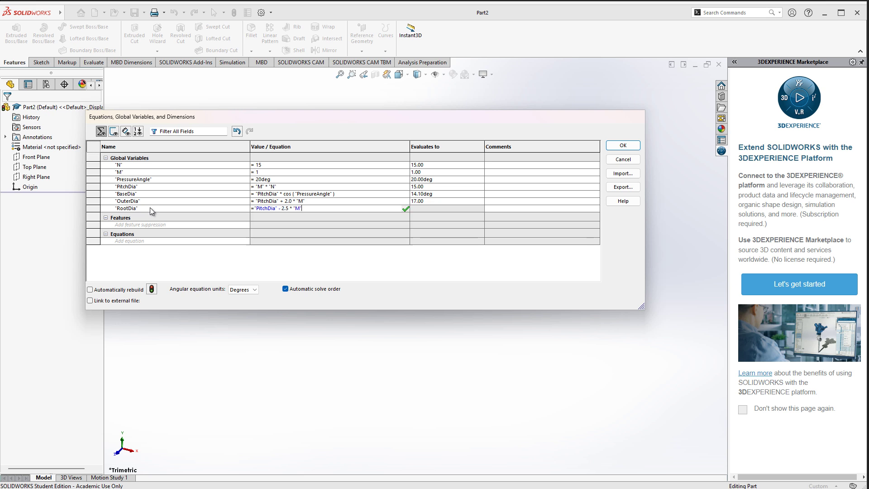
key("Return")
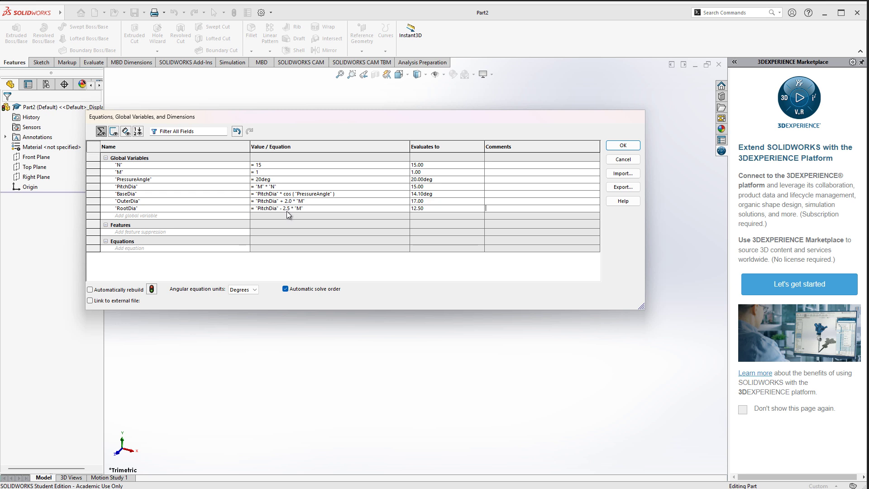
Add a global variable named ClearanceDia with the equation "PitchDia" - 2 * "M"
left_click(125, 215)
type("ClearanceDia")
key("Tab")
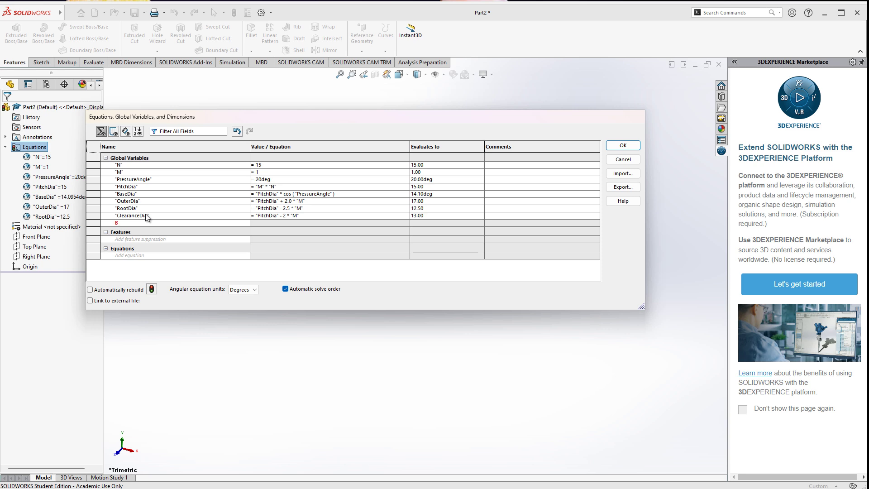
Add a global variable named BR with the equation "BaseDia" / 2
type("BR")
key("Tab")
type("\"BaseDia\" / 2")
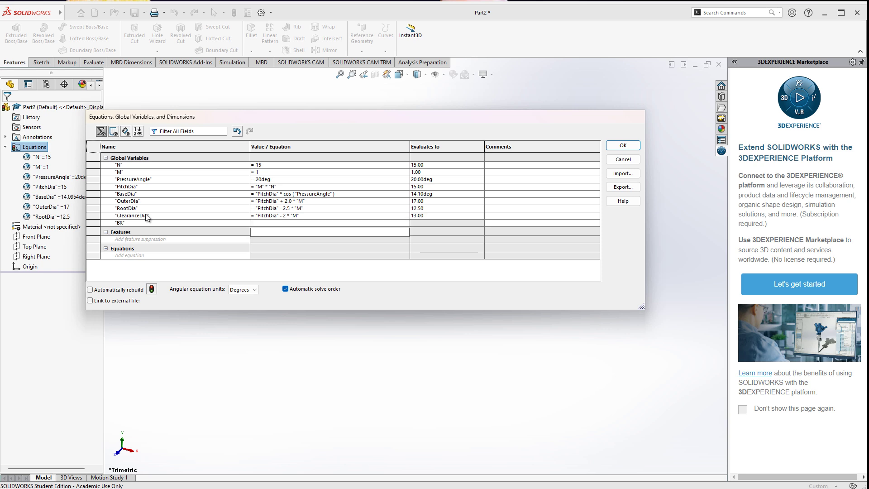
key("Return")
Add a global variable named thick with the value 4
type("thi")
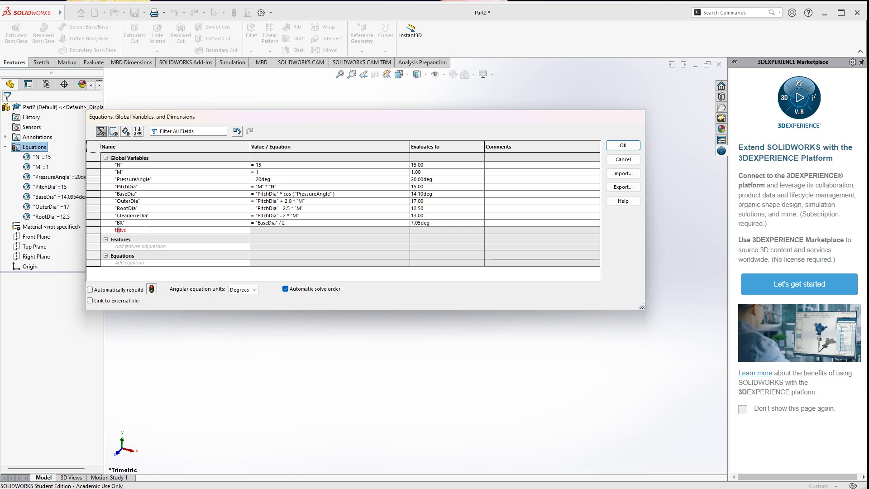
type("ck")
key("Tab")
type("4")
key("Return")
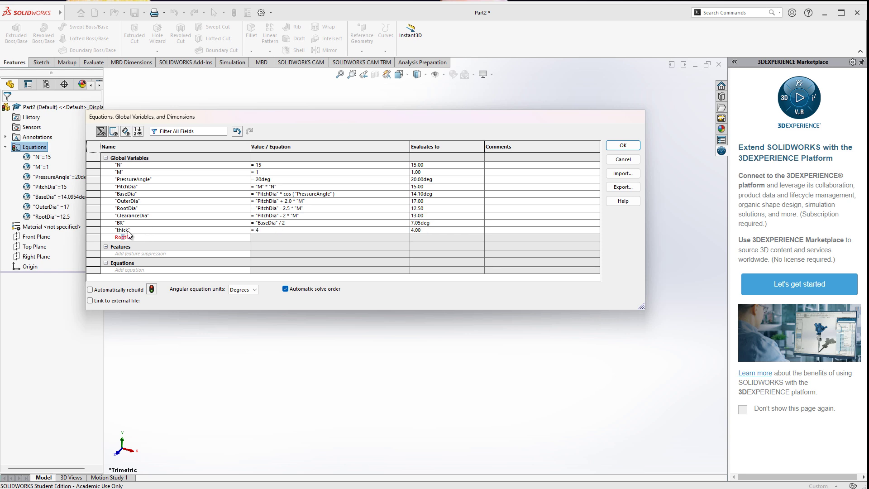
Add a global variable named RootFilletRadius with the equation 0.3 * "M" and accept all the equations
type("RootFilletRadius")
key("Tab")
type("0.3 * \"M\"")
key("Tab")
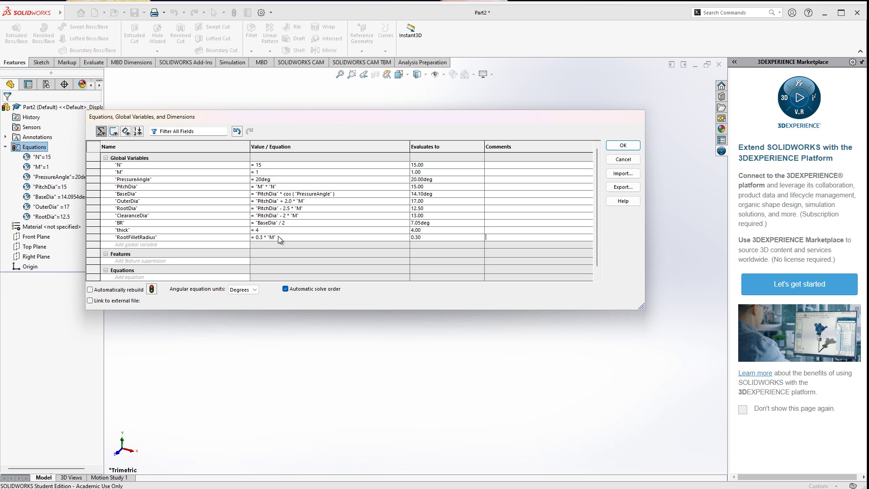
left_click(629, 146)
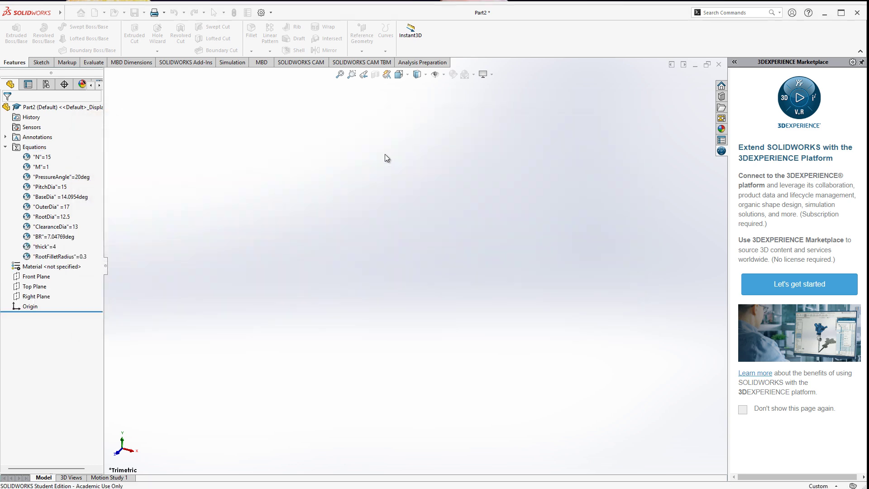
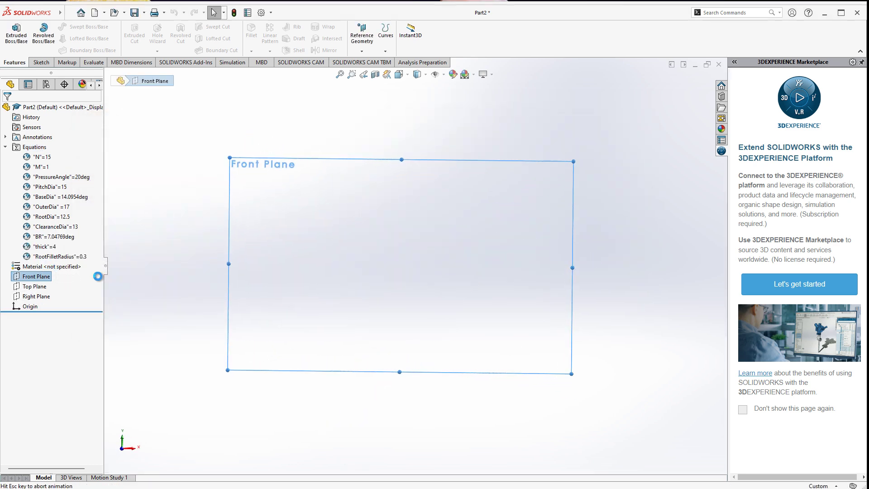
Sketch a circle of about 46 mm radius centred on the origin of the Front Plane
left_click(78, 26)
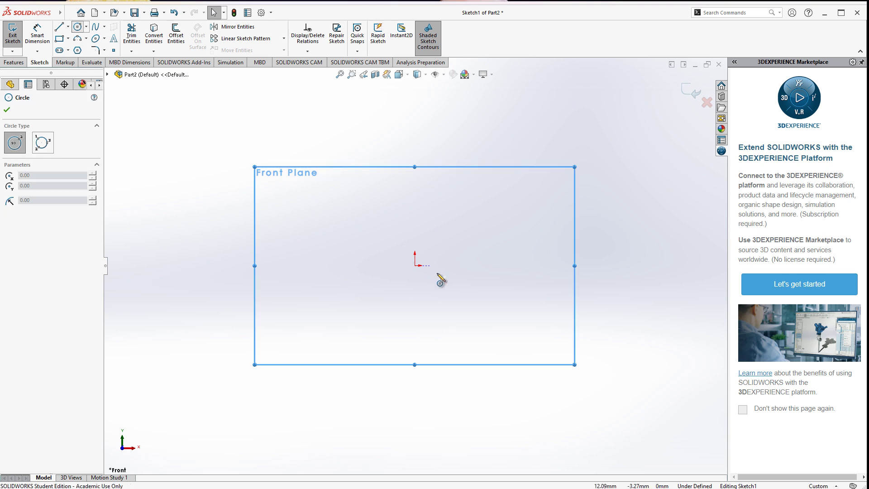
left_click(415, 265)
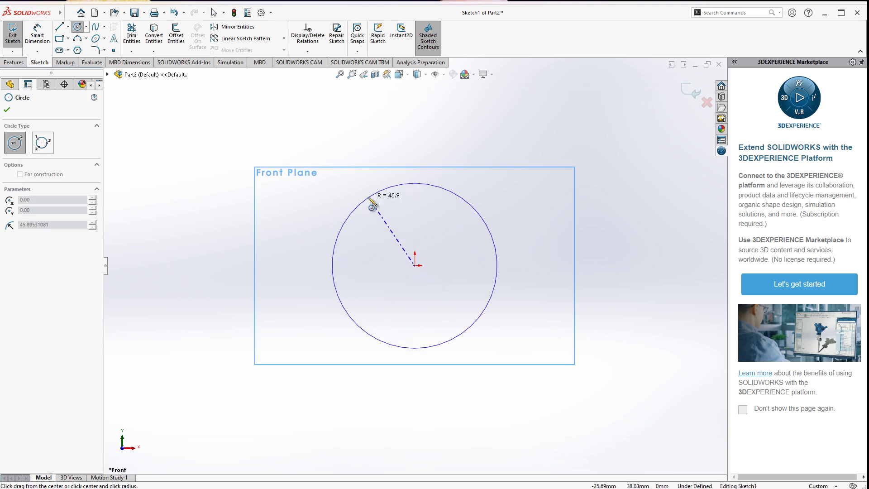
left_click(372, 207)
Dimension the circle's diameter and link it to the global variable OuterDia
key("d")
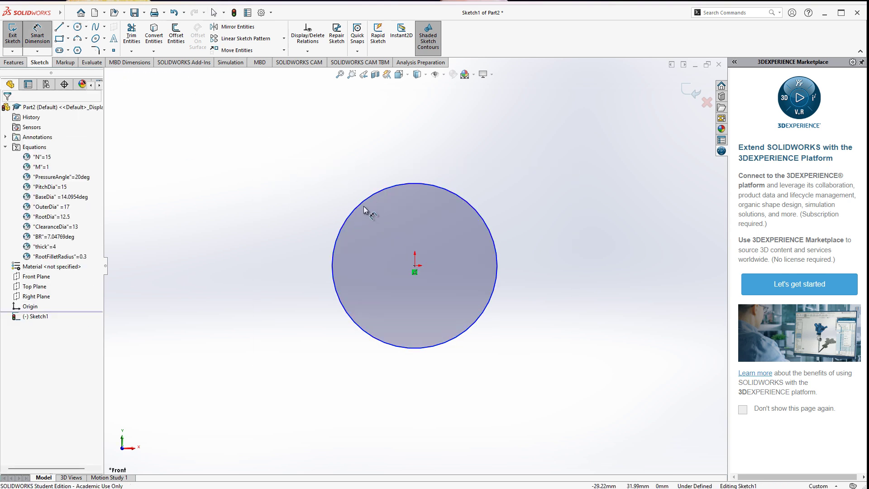
left_click(367, 204)
left_click(370, 237)
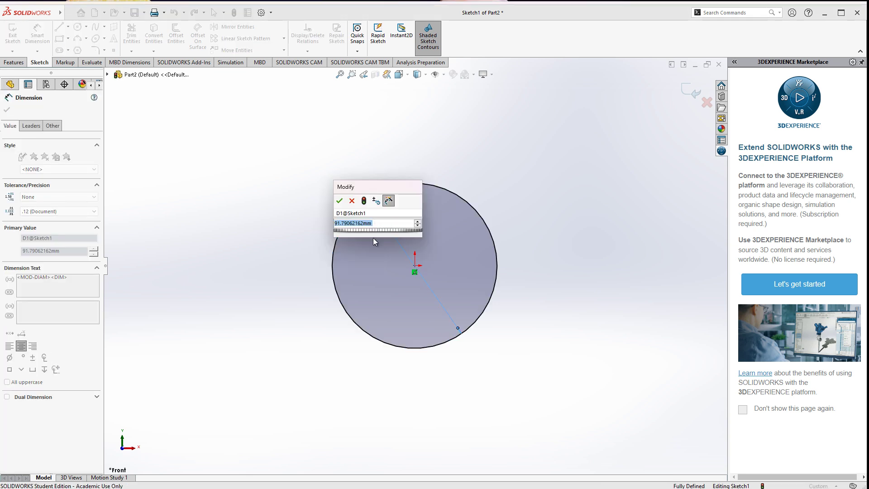
type("=out")
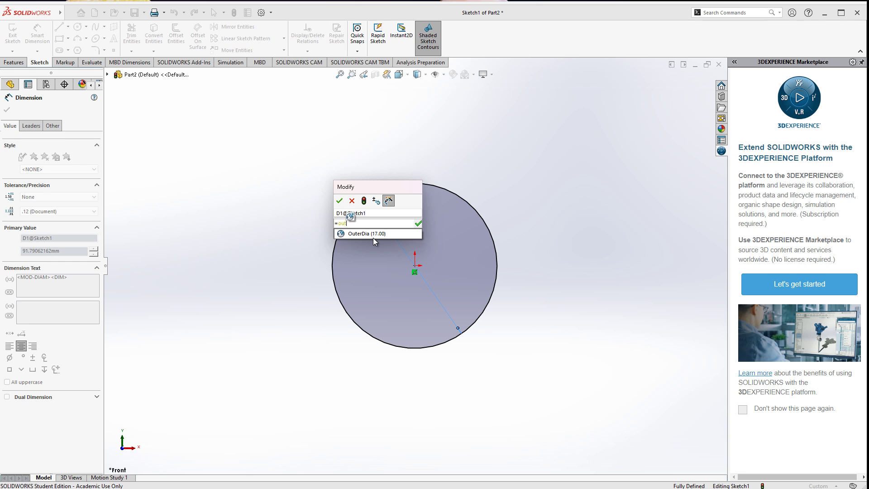
left_click(373, 237)
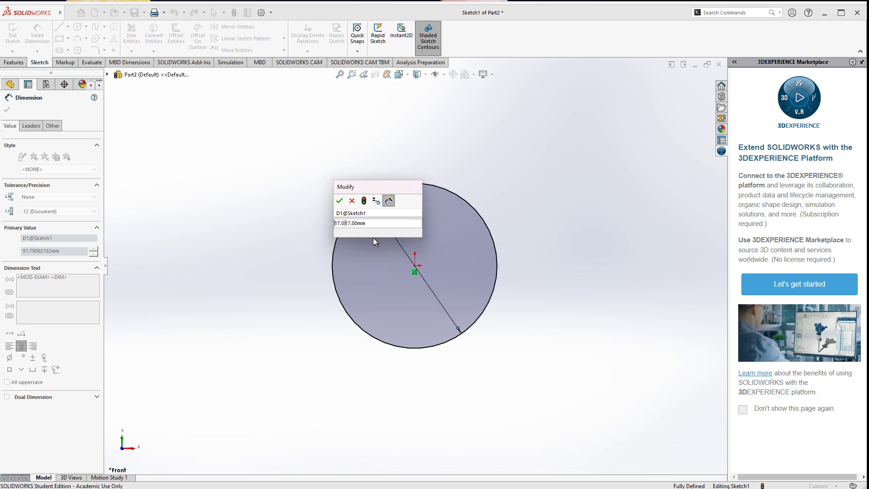
left_click(340, 200)
Dimension a second, smaller concentric circle's diameter and link it to the global variable RootDia
left_click(373, 313)
type("=Roo")
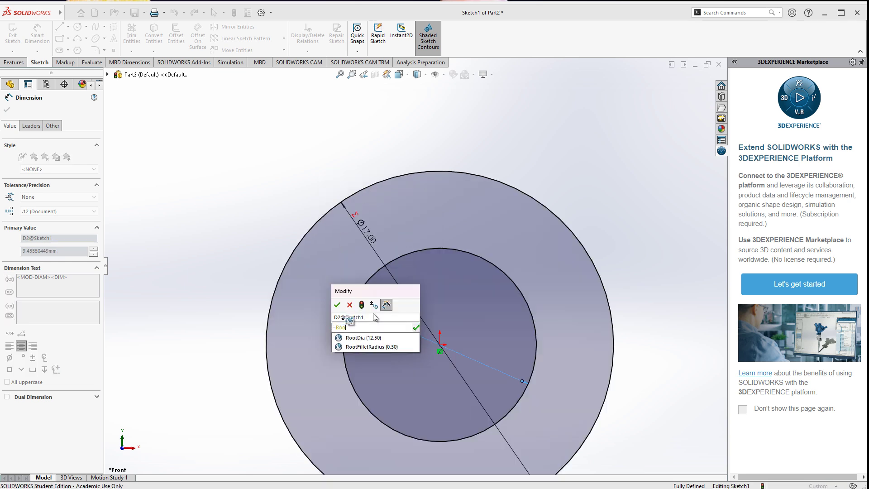
key("Down")
key("Return")
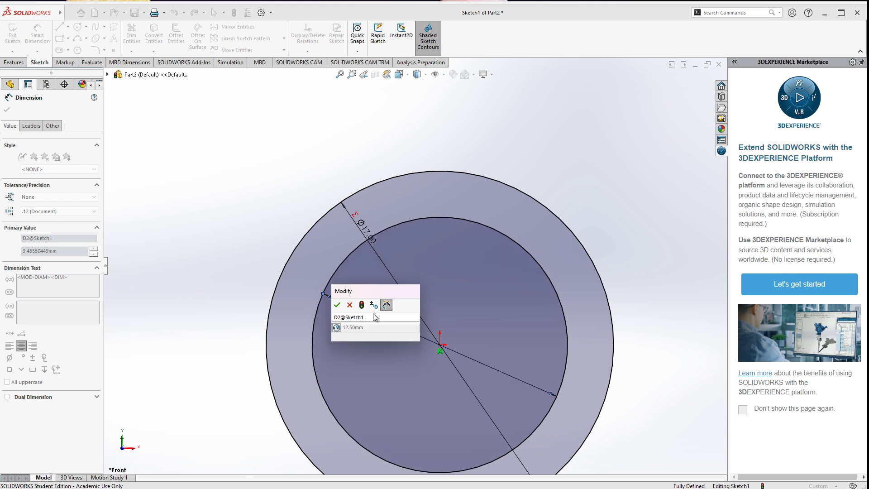
left_click(339, 303)
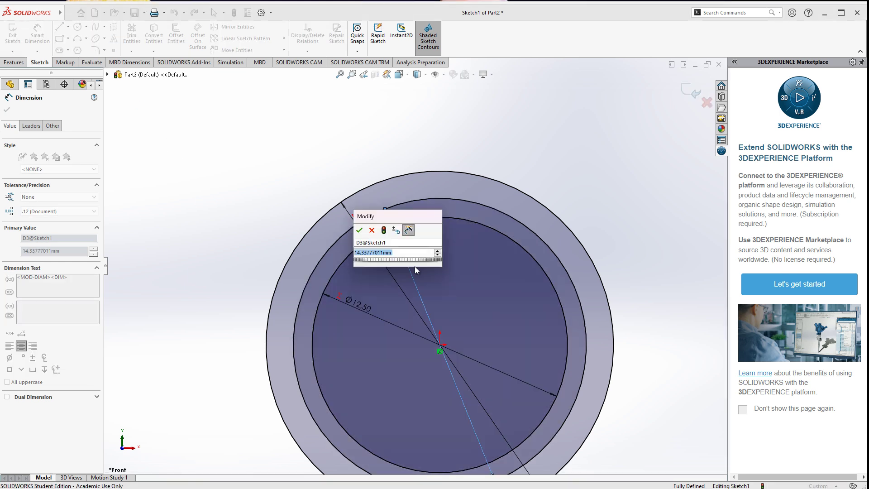
Link the diameter of the third concentric circle to the global variable BaseDia
type("=base")
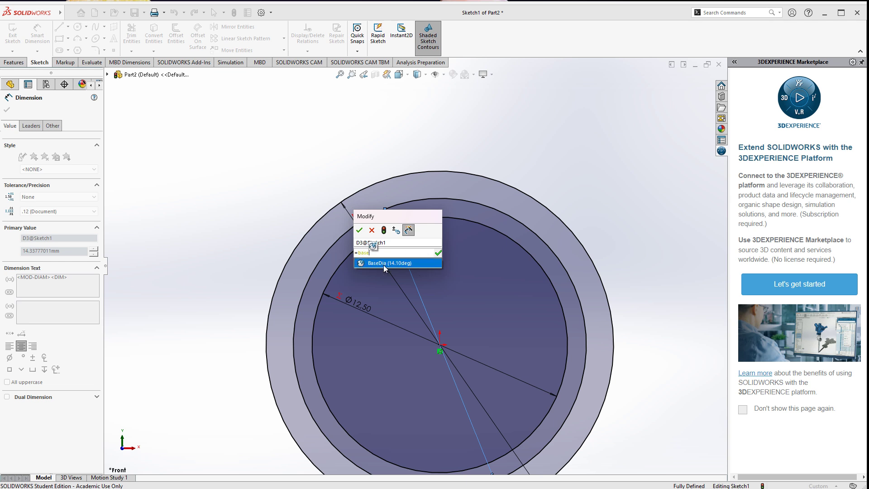
left_click(383, 264)
key("Return")
left_click(359, 230)
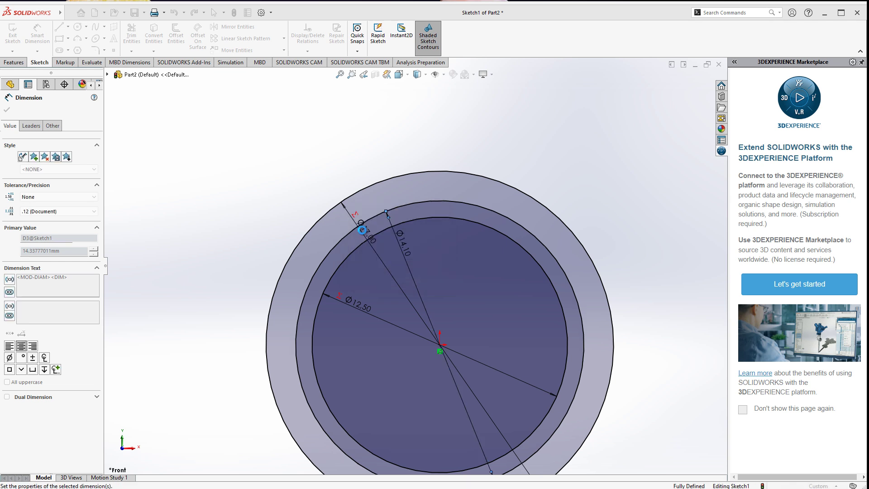
Sketch a fourth circle of about 3.3 mm radius centred on the origin, inside the other three
left_click(78, 26)
left_click(439, 350)
left_click(464, 282)
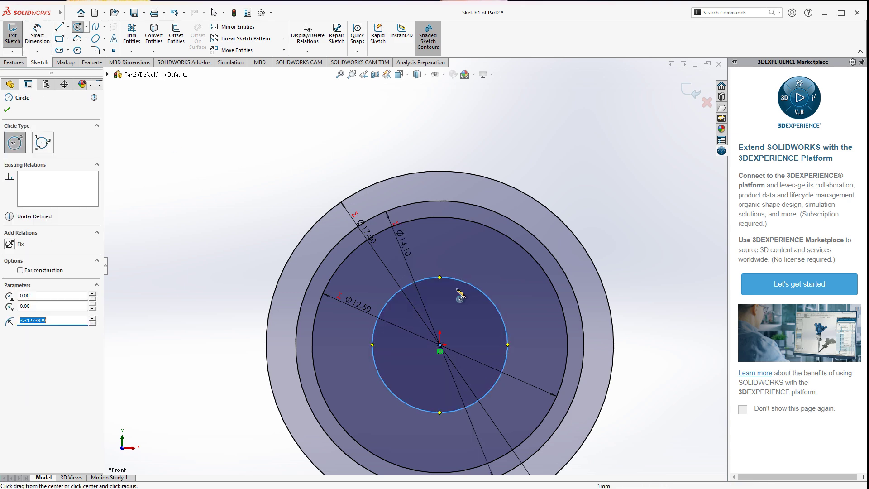
key("Escape")
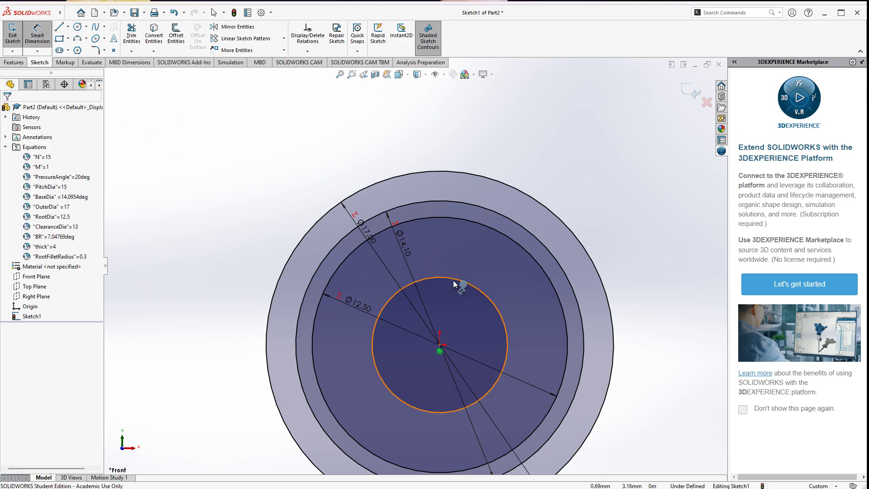
Dimension the innermost circle's diameter and link it to the global variable ClearanceDia
left_click(454, 280)
left_click(481, 315)
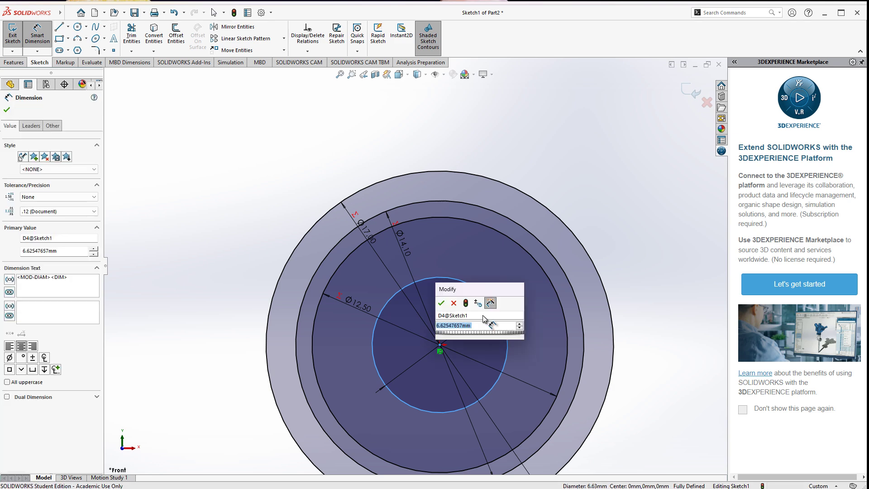
type("=C")
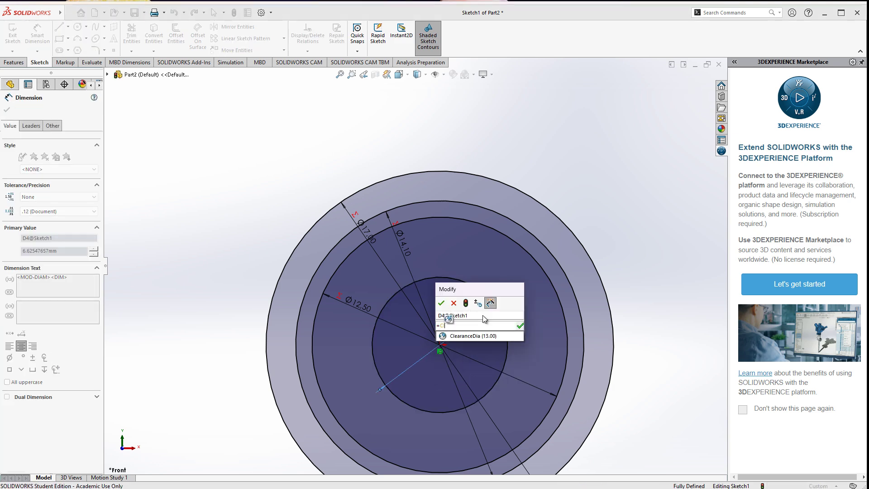
left_click(458, 337)
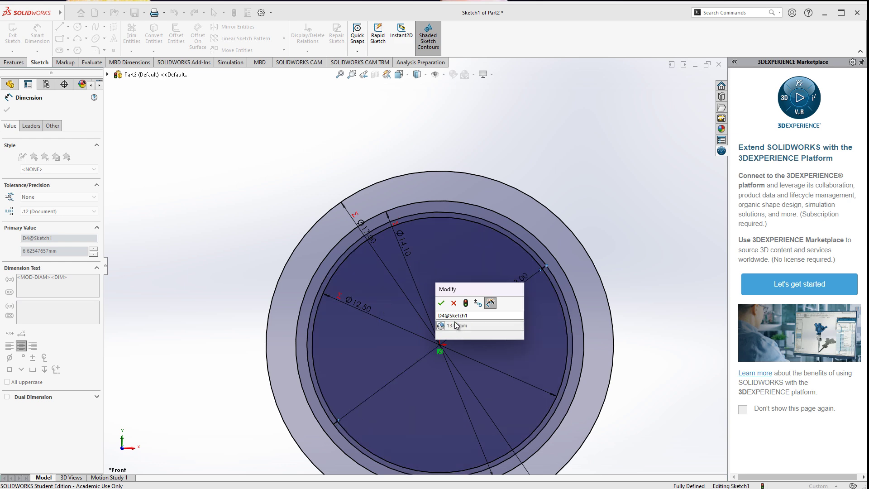
left_click(441, 302)
Convert all four concentric circles to construction geometry and exit the sketch
left_click(292, 274)
left_click(41, 231)
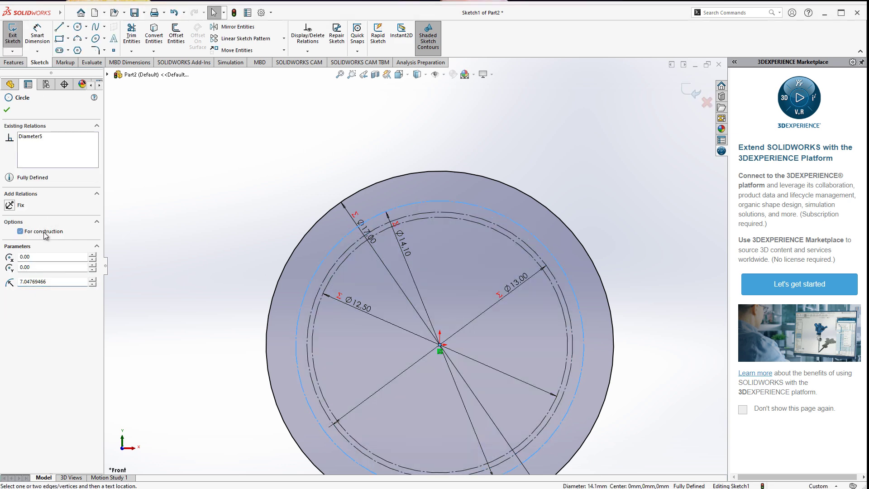
left_click(296, 253)
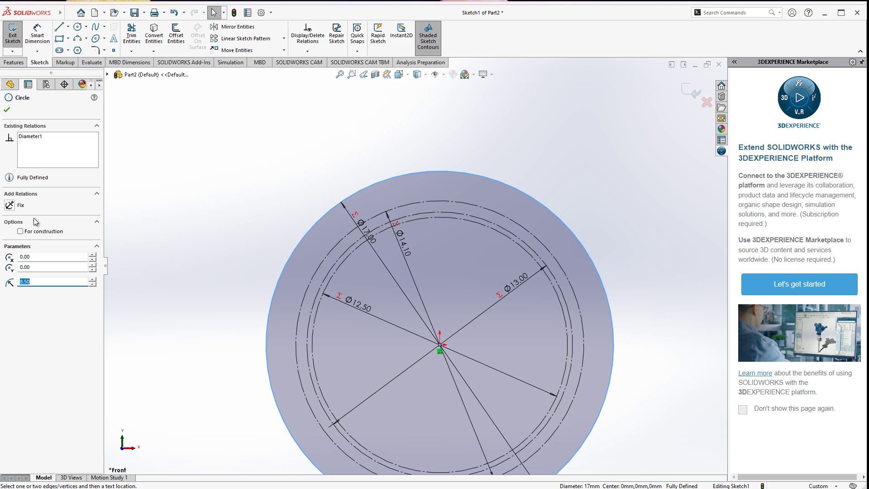
left_click(40, 231)
left_click(7, 109)
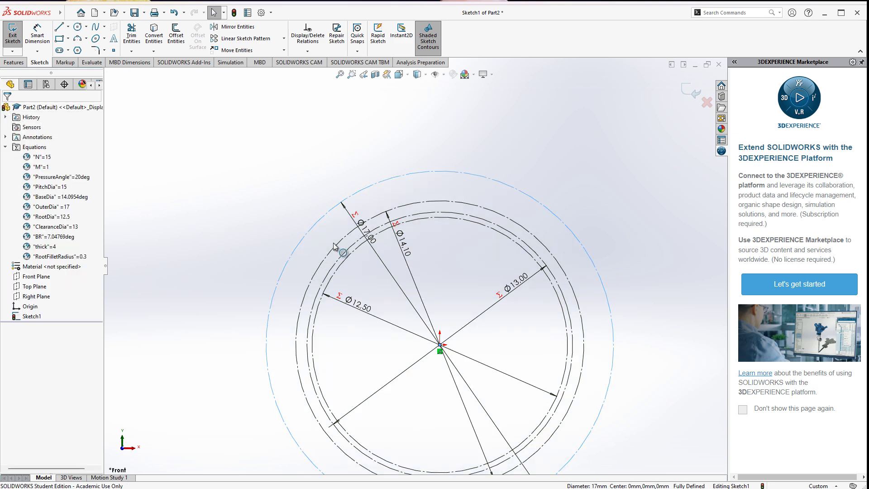
left_click(139, 274)
left_click(691, 91)
Rename the sketch with the construction circles as Root
left_click(38, 317)
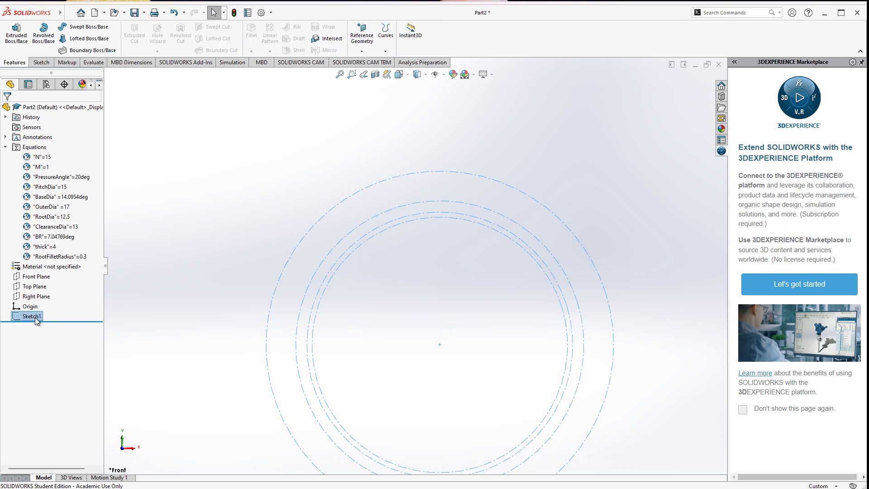
left_click(33, 316)
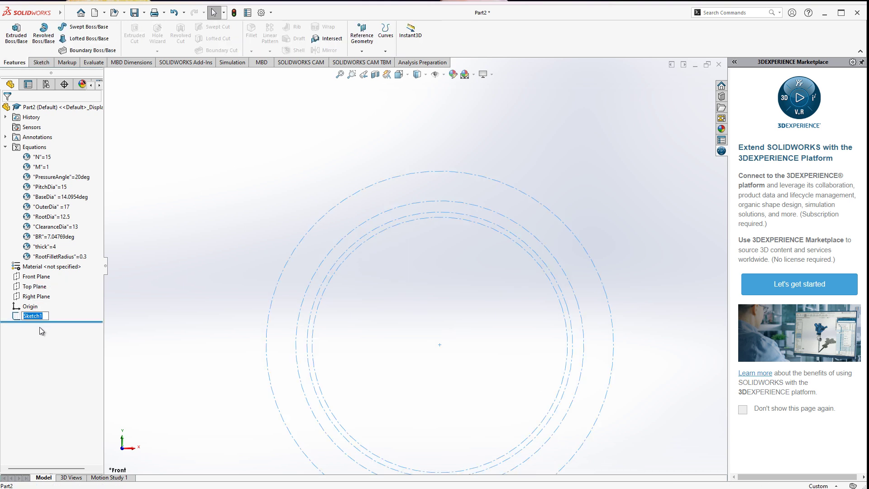
type("Root")
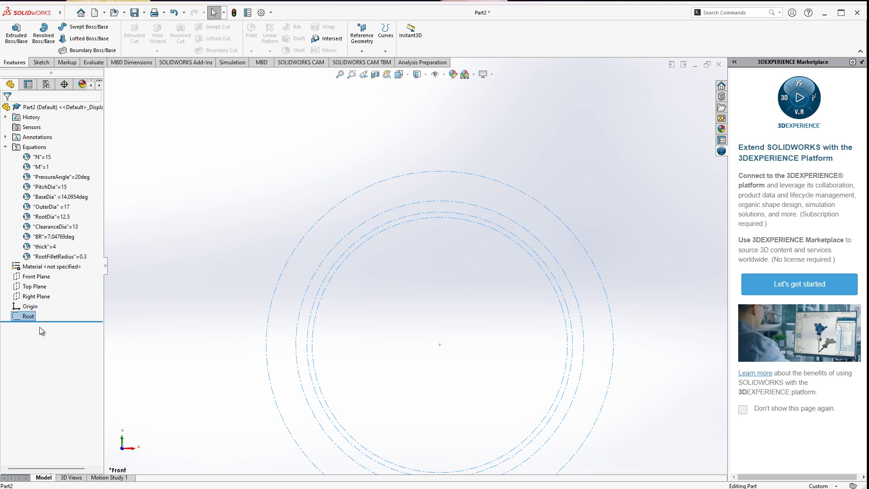
key("Return")
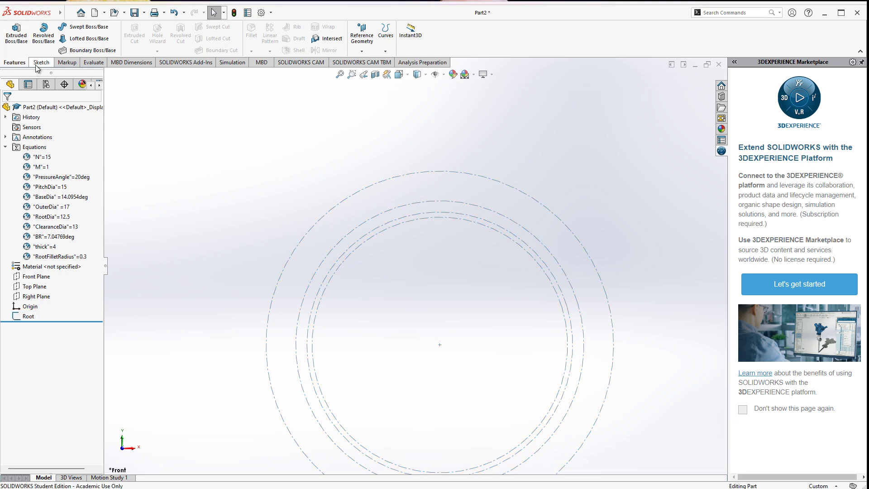
Start a new sketch on the Front Plane and convert the outer-diameter circle of the Root sketch into it
left_click(39, 277)
left_click(45, 261)
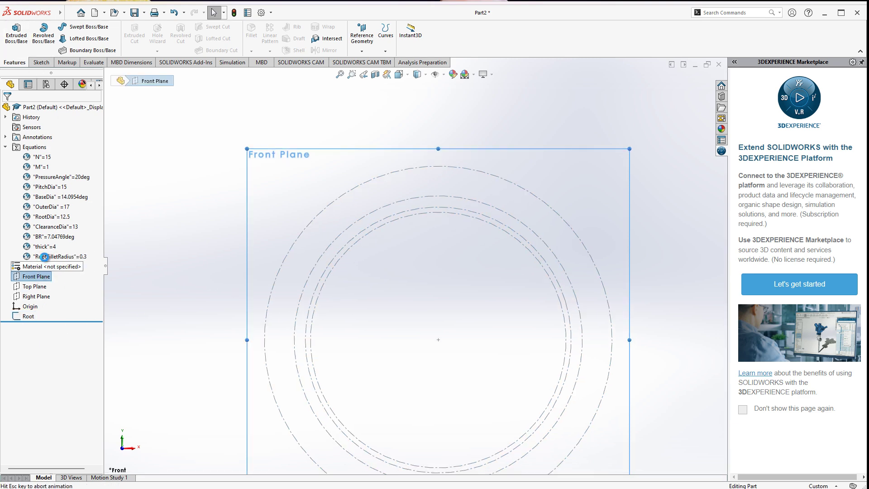
left_click(168, 154)
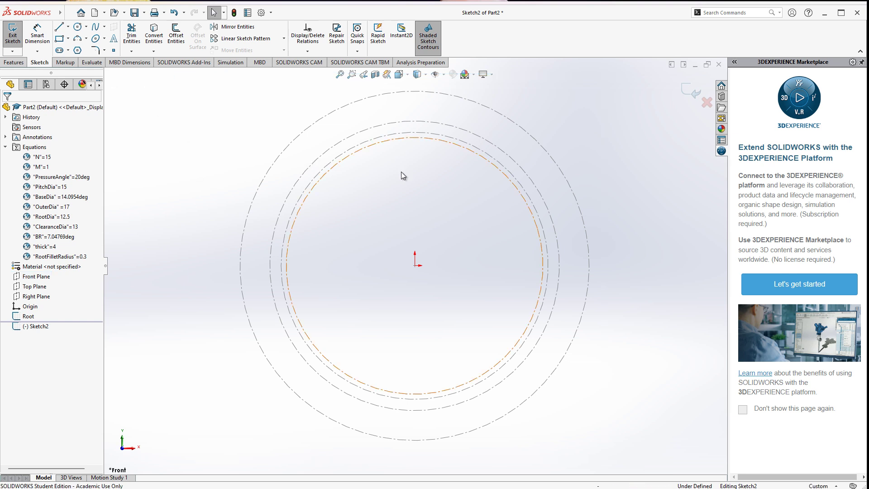
left_click(381, 97)
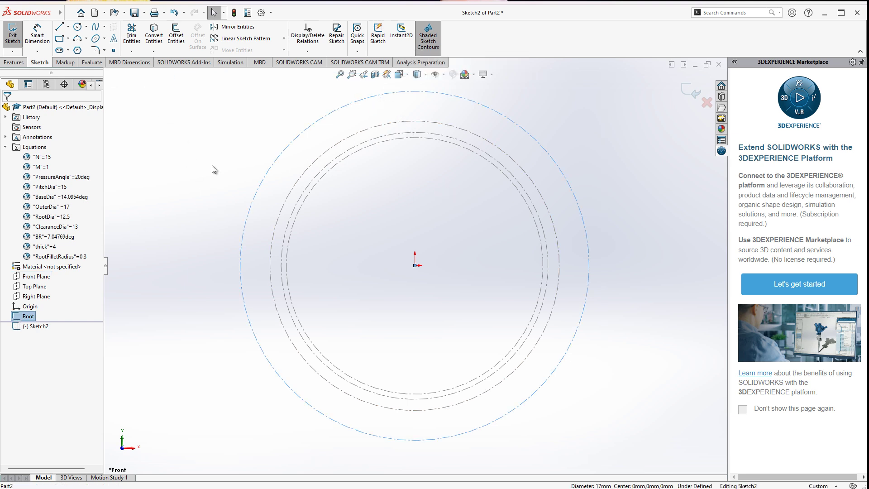
left_click(154, 32)
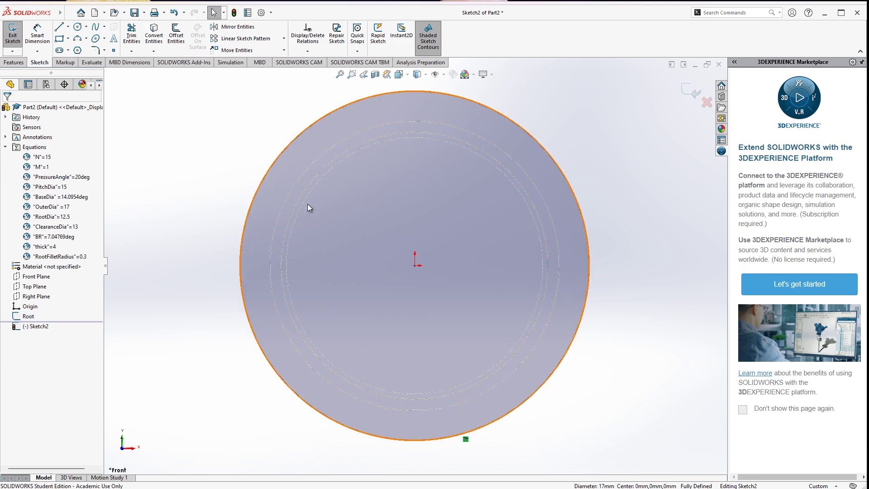
Convert the base-diameter circle of the Root sketch into the current sketch
middle_click_drag(200, 168, 165, 227, "ctrl")
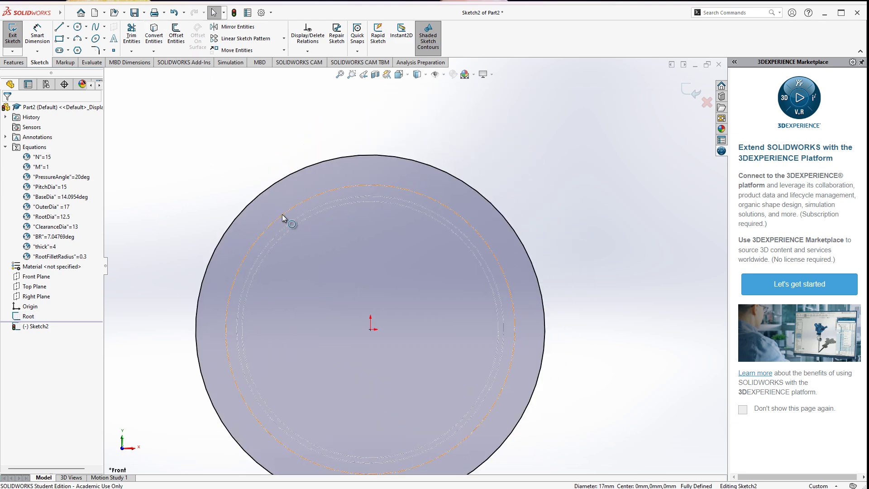
left_click(346, 186)
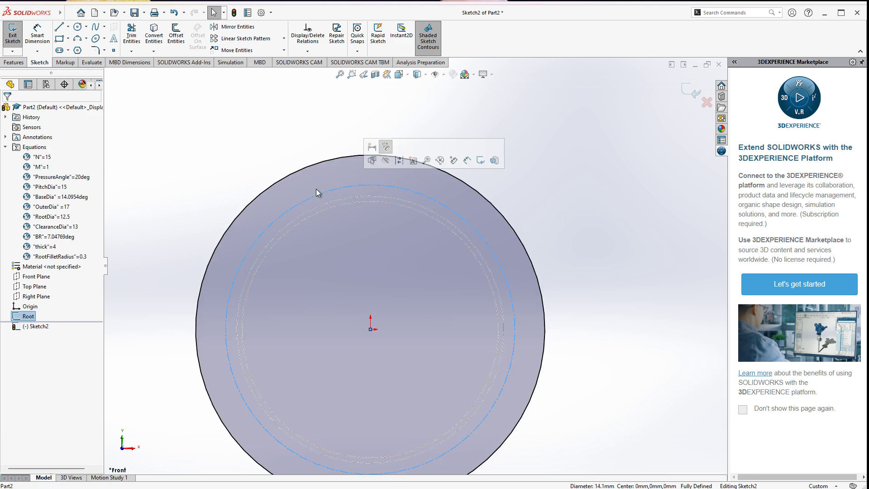
left_click(154, 39)
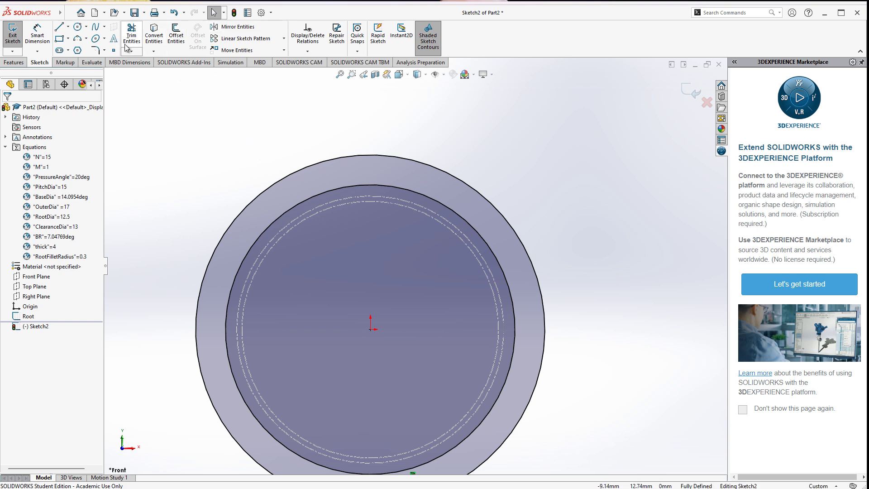
Start a parametric Equation Driven Curve with x = "BR"*(sin(t) + t * -cos(t)) and y = "BR"*(cos(t) + t*sin(t))
left_click(104, 26)
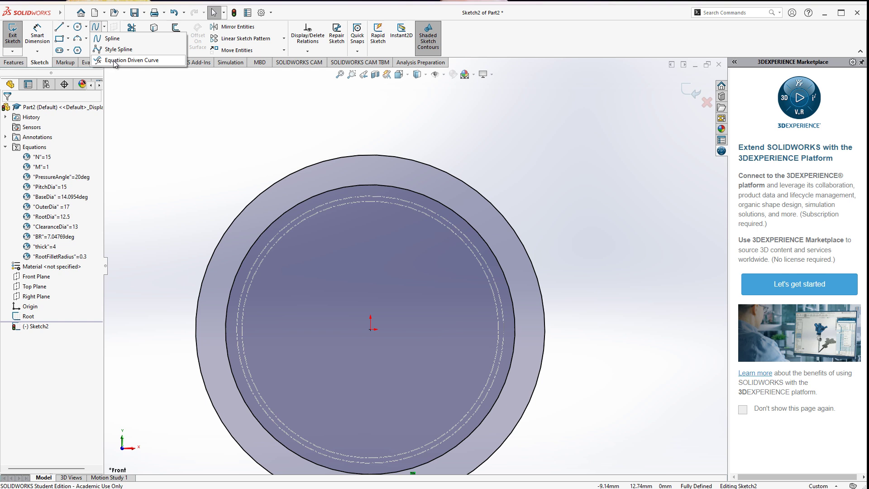
left_click(115, 60)
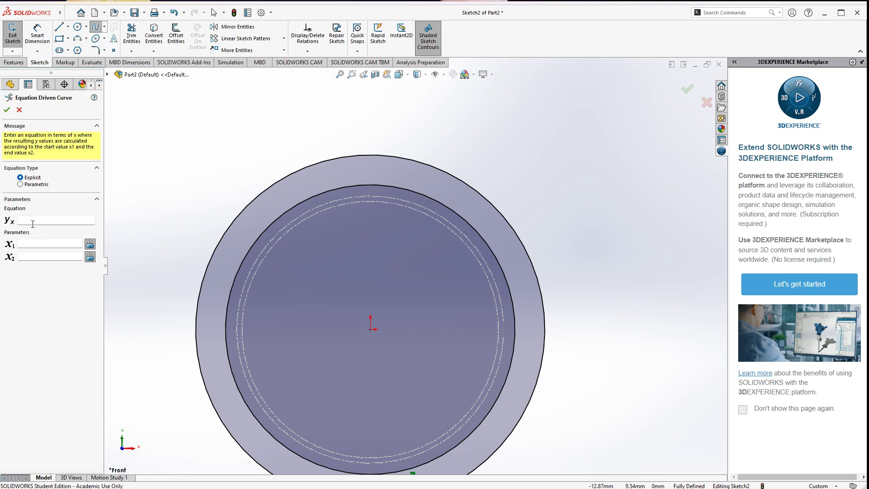
left_click(32, 185)
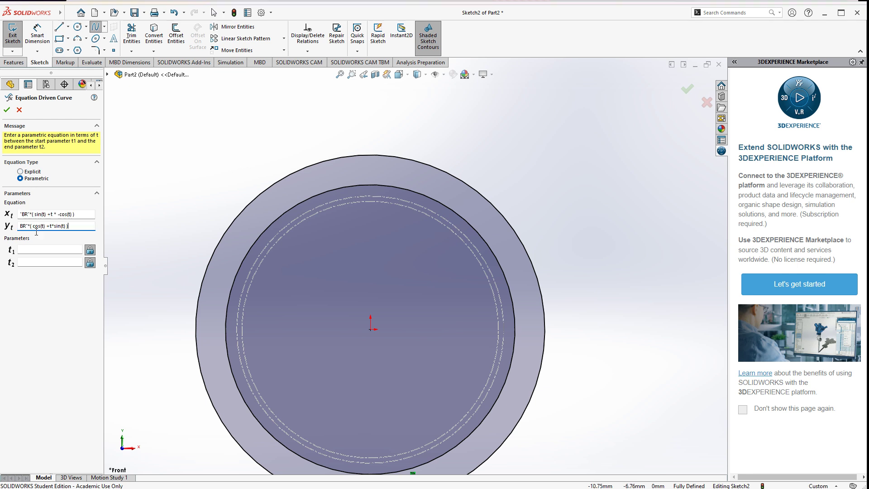
Set the curve parameter range from t1 = 0 to t2 = PI/2, correct the y equation's opening quote around BR, and create the curve
left_click(29, 250)
key("Tab")
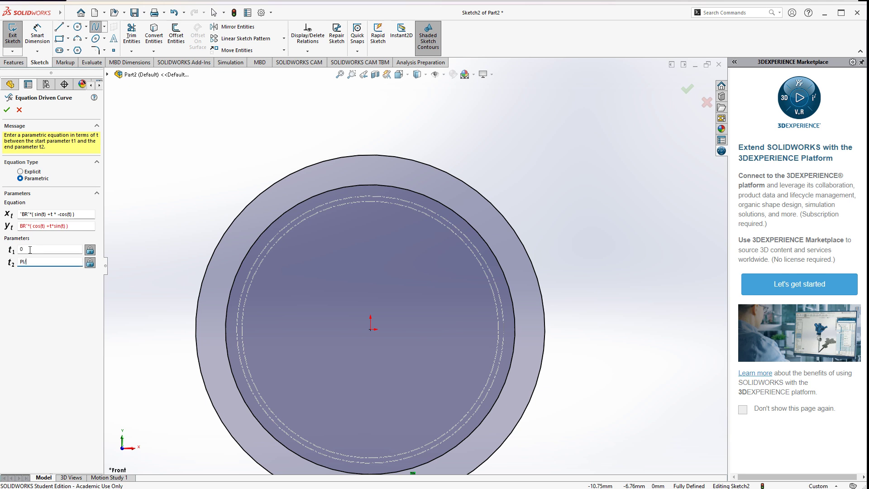
key("shift+Tab")
key("shift+Tab")
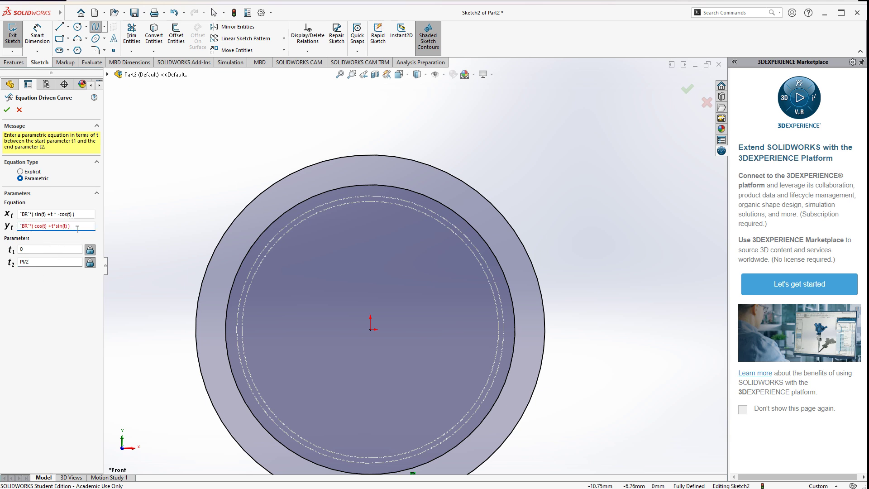
key("shift+Tab")
key("Tab")
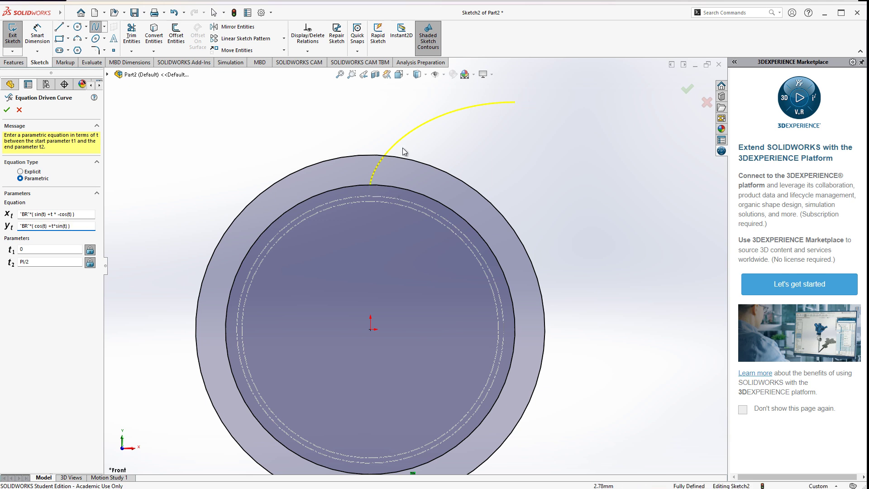
left_click(7, 110)
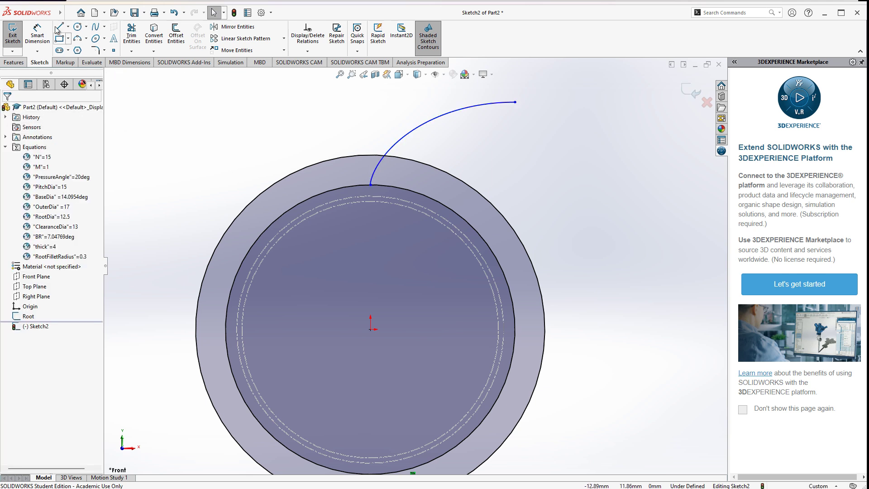
Sketch a slanted line from the origin to the outer circle and a vertical line from the origin to the involute's start point
left_click(58, 29)
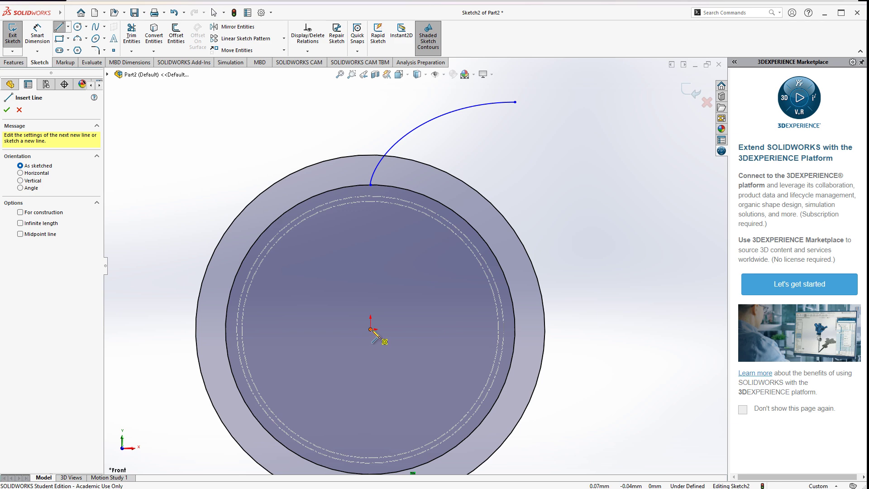
left_click(371, 329)
left_click(392, 156)
key("Escape")
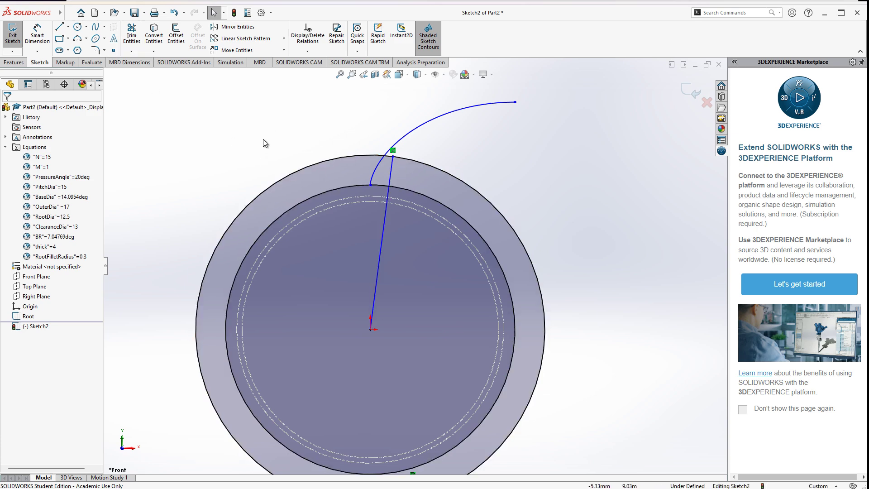
left_click(59, 27)
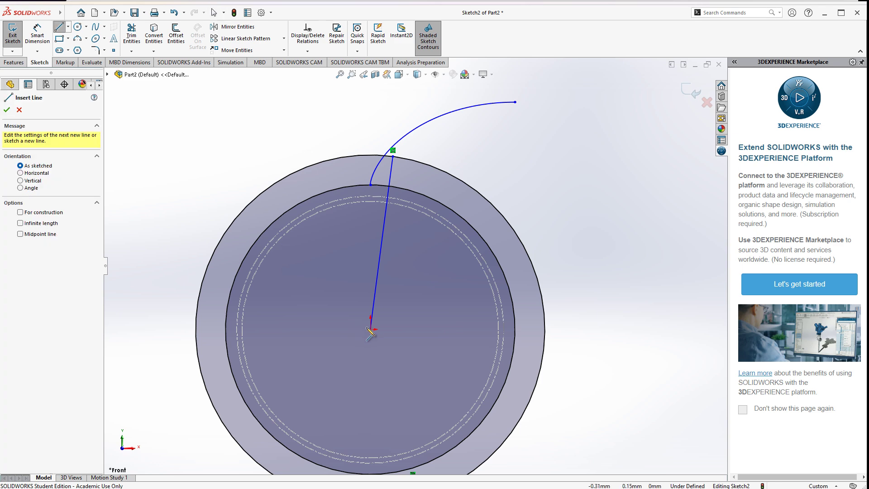
left_click(370, 329)
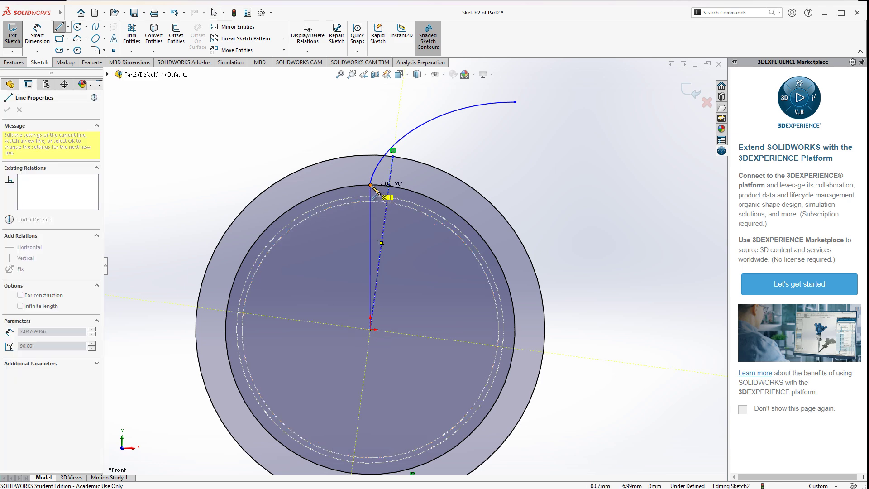
left_click(371, 184)
key("Escape")
Dimension the angle between the two lines from the origin with the equation =360/"N"/4
scroll(376, 214, "down", 2)
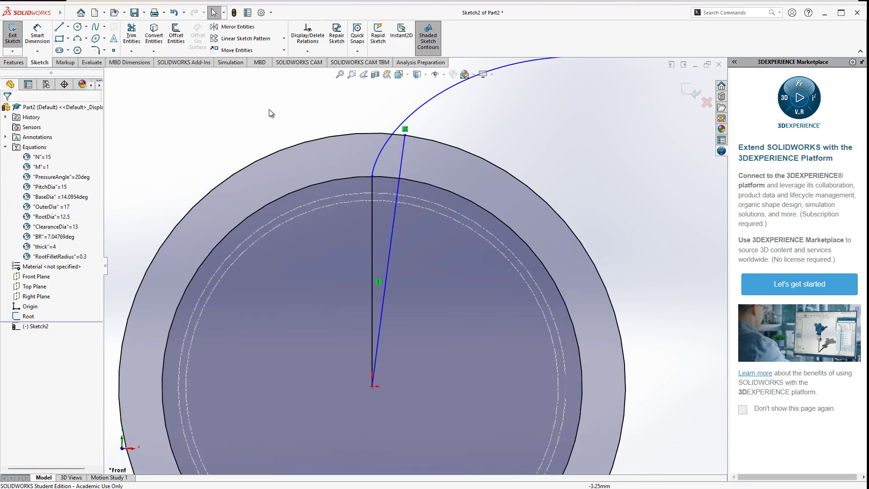
left_click(47, 27)
left_click(372, 247)
left_click(389, 253)
left_click(386, 244)
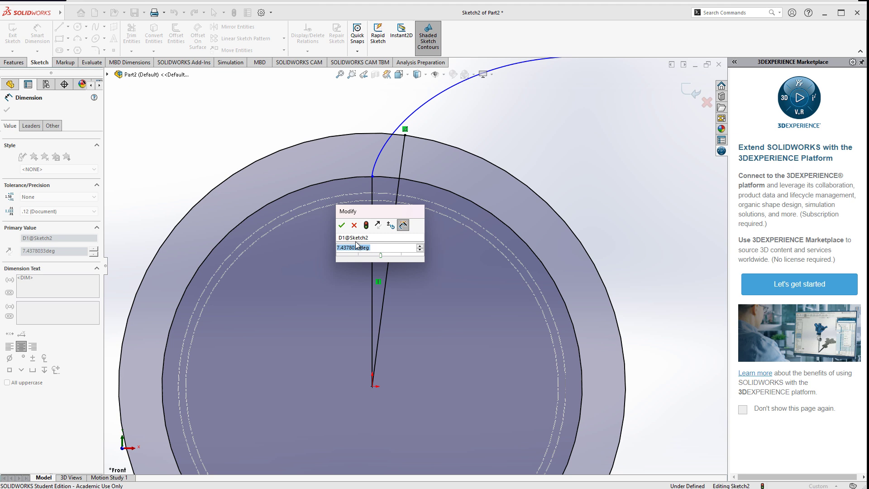
type("=360")
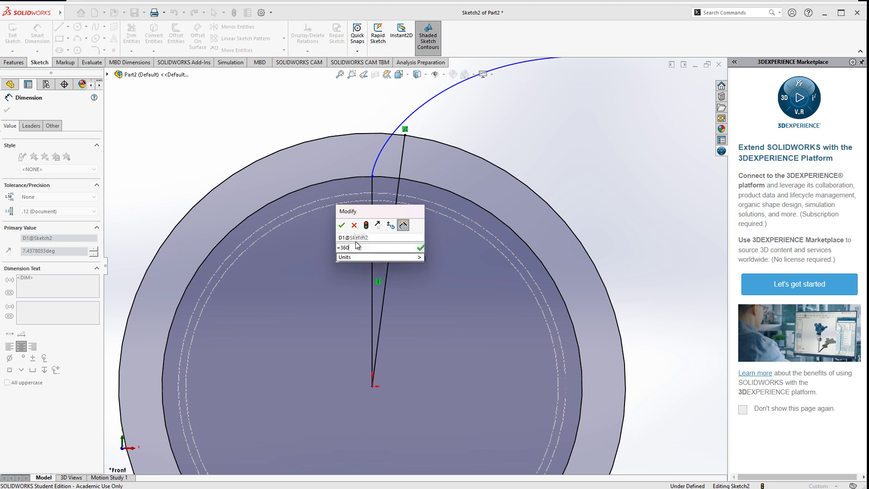
type("/")
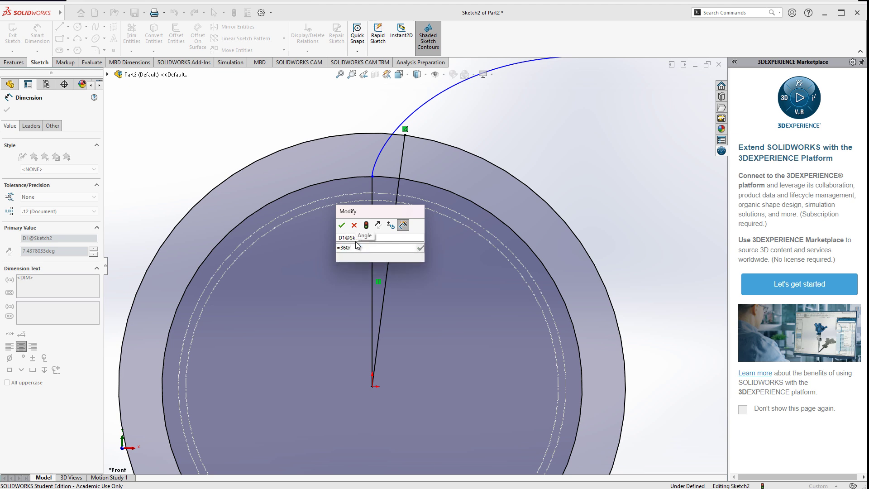
type(" \"N\" /")
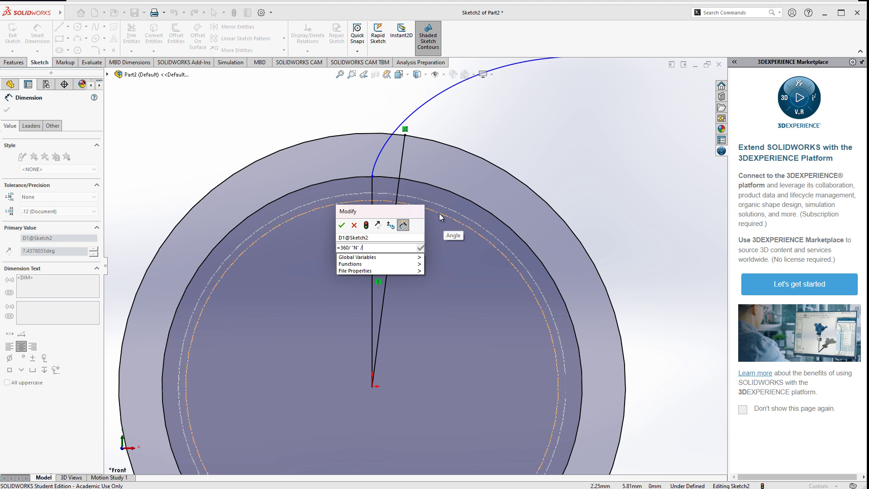
type("4")
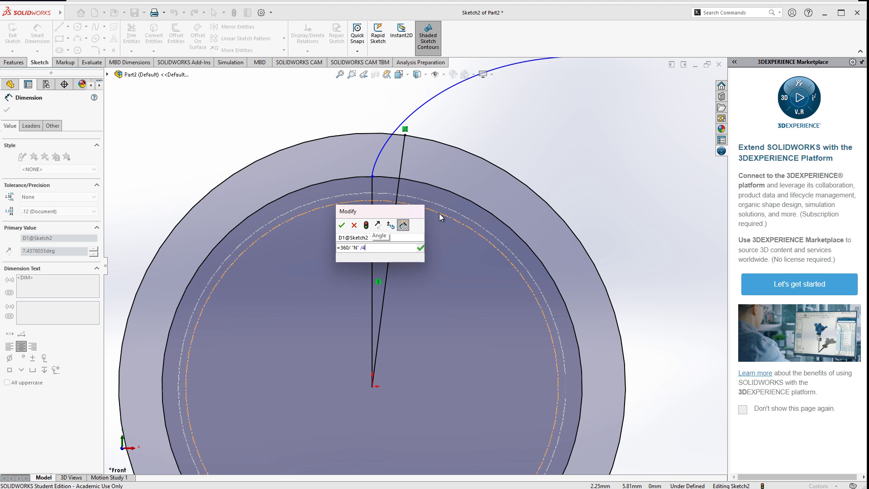
left_click(342, 225)
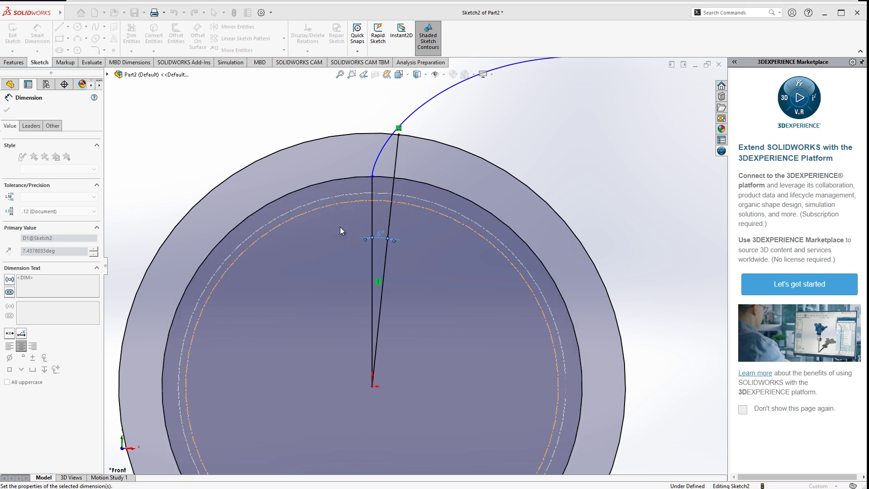
key("Escape")
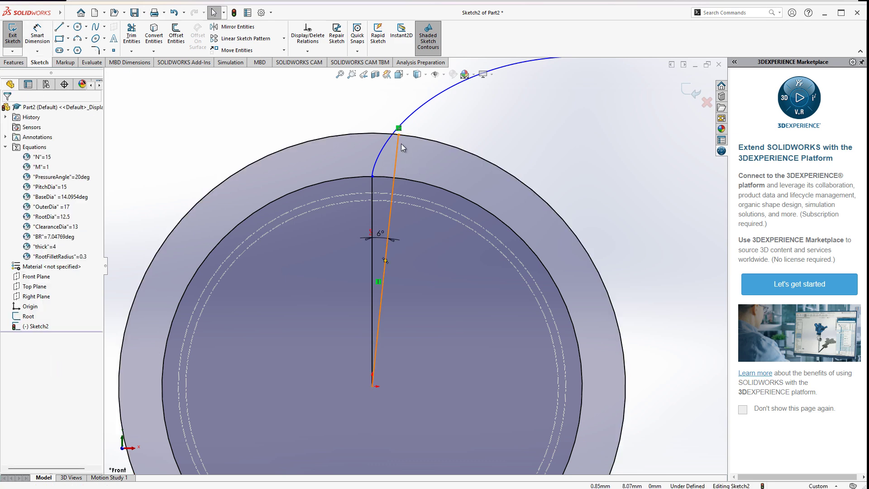
Convert the root-diameter circle of the Root sketch into the current sketch and exit the sketch
scroll(402, 151, "down", 2)
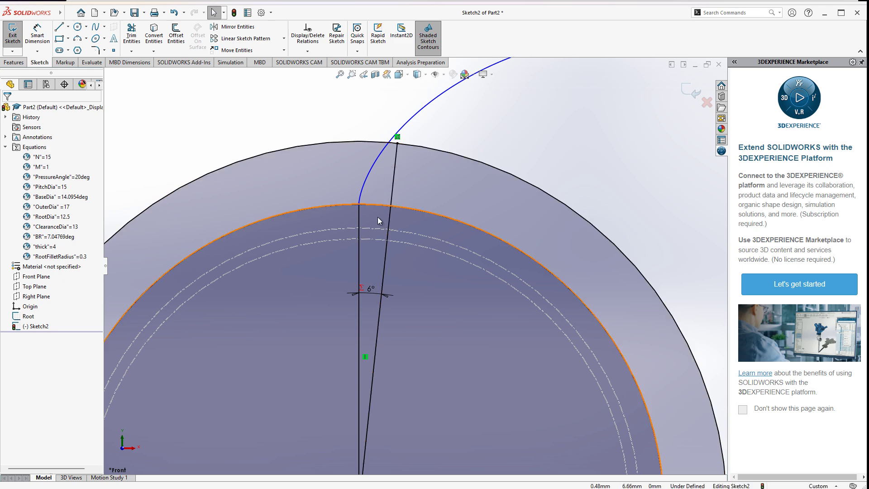
scroll(382, 247, "up", 1)
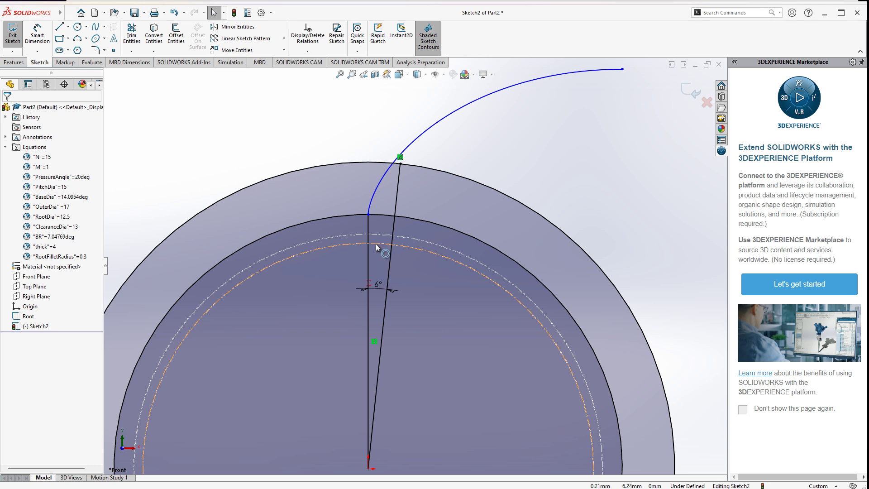
left_click(294, 256)
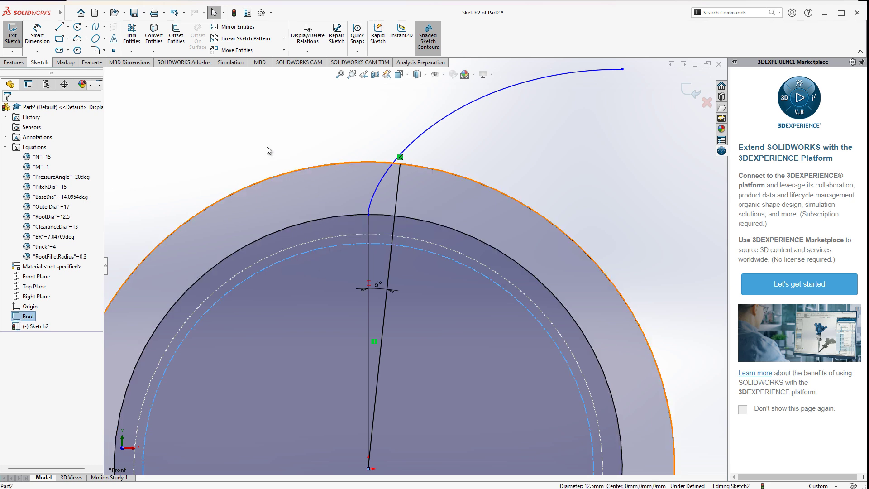
key("Escape")
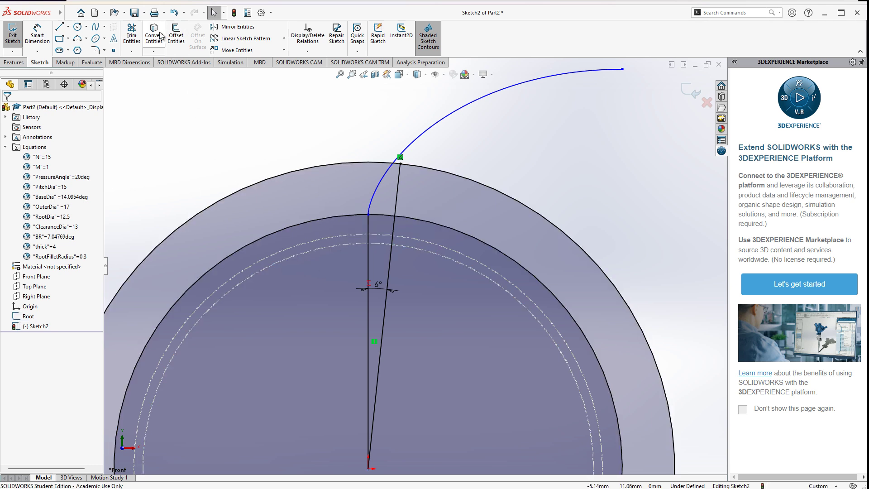
left_click(161, 35)
left_click(299, 258)
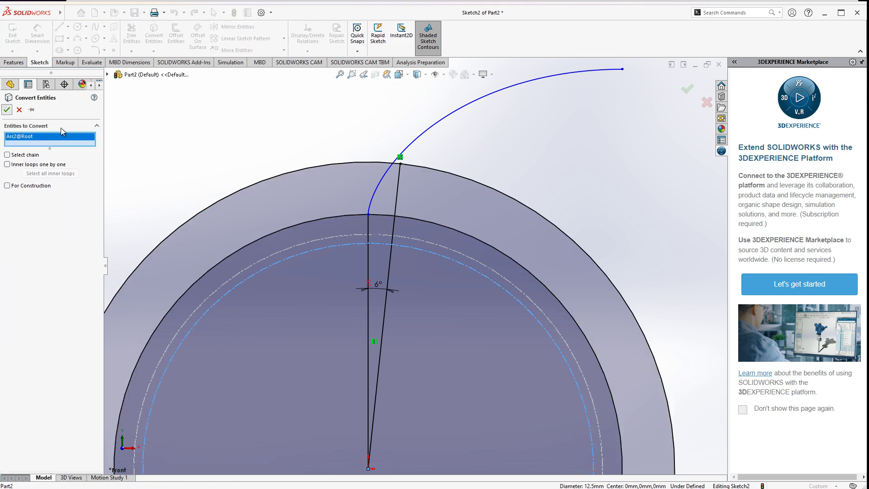
left_click(7, 110)
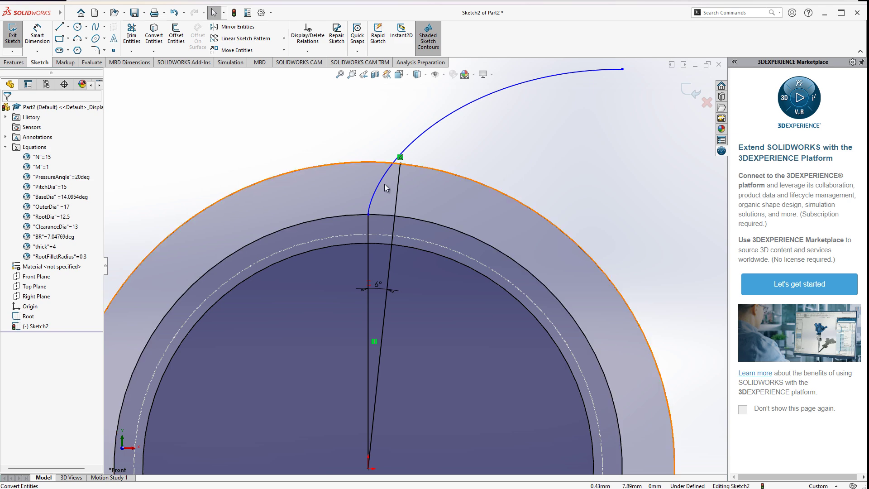
left_click(696, 98)
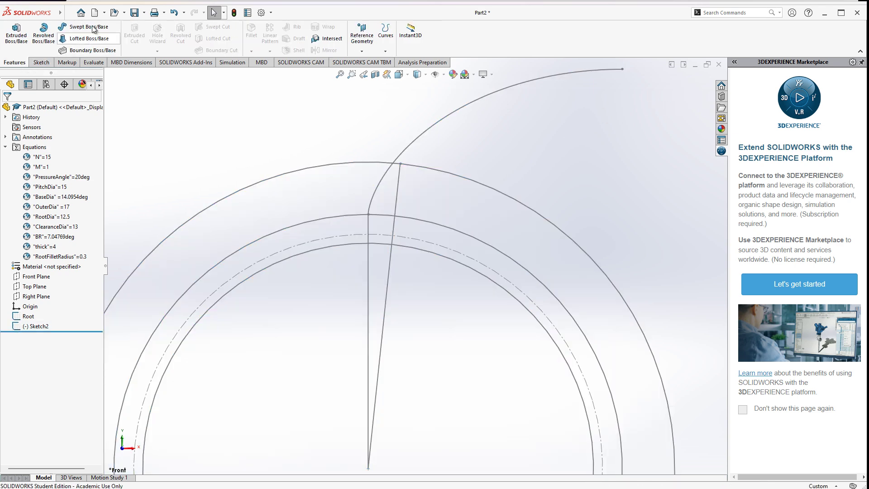
Extrude the two half-tooth regions between the involute side and the slanted line, from the root circle to the outer circle, with depth ="thick"
left_click(18, 35)
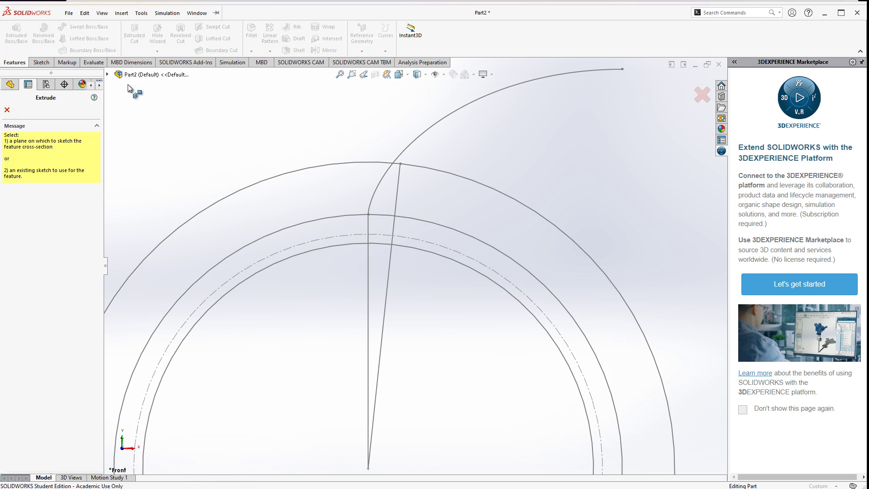
left_click(107, 74)
left_click(148, 185)
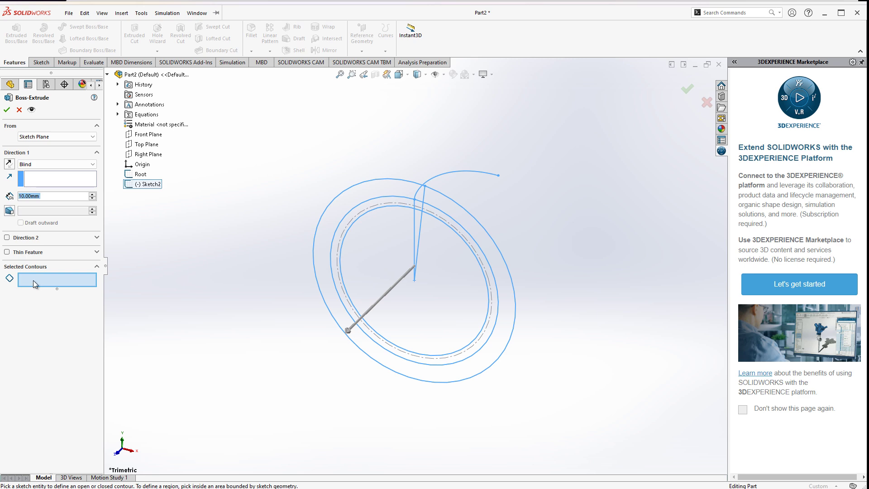
scroll(435, 199, "down", 3)
scroll(407, 215, "down", 2)
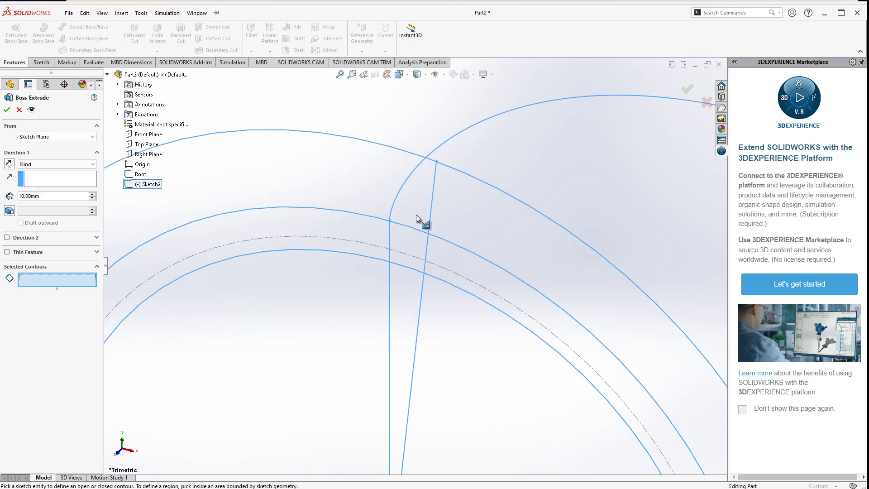
left_click(415, 205)
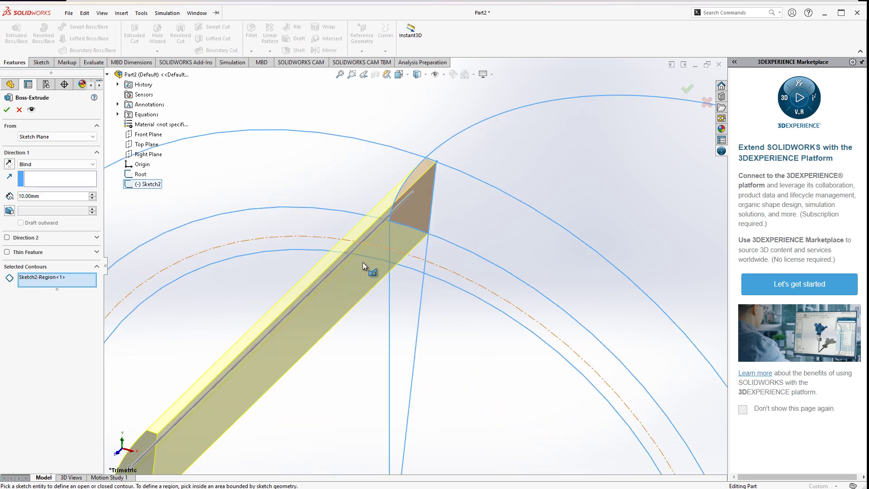
left_click(414, 265)
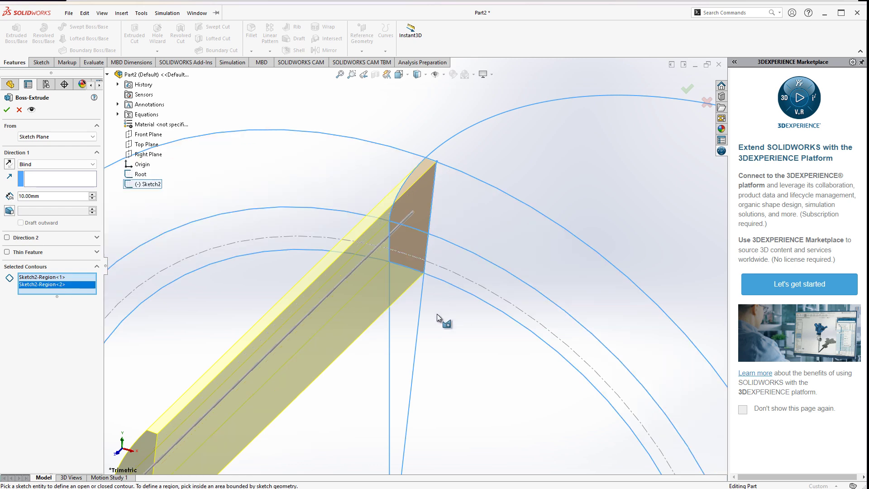
left_click(60, 192)
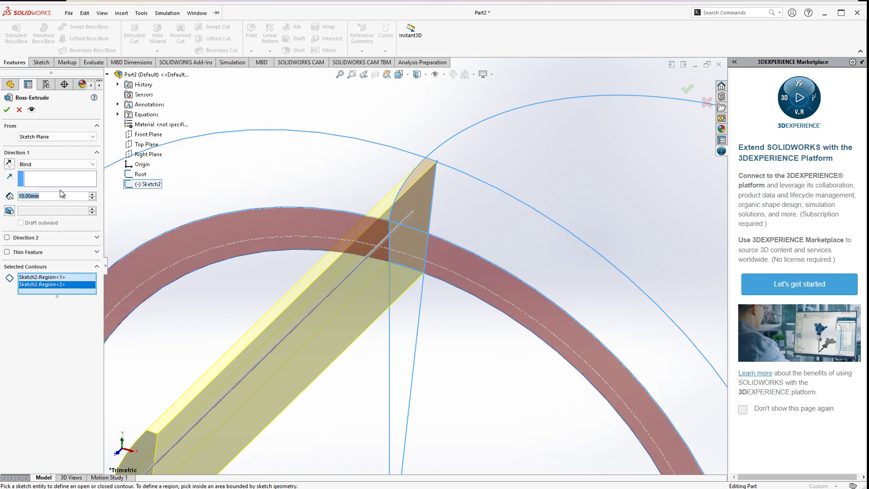
type("=thi")
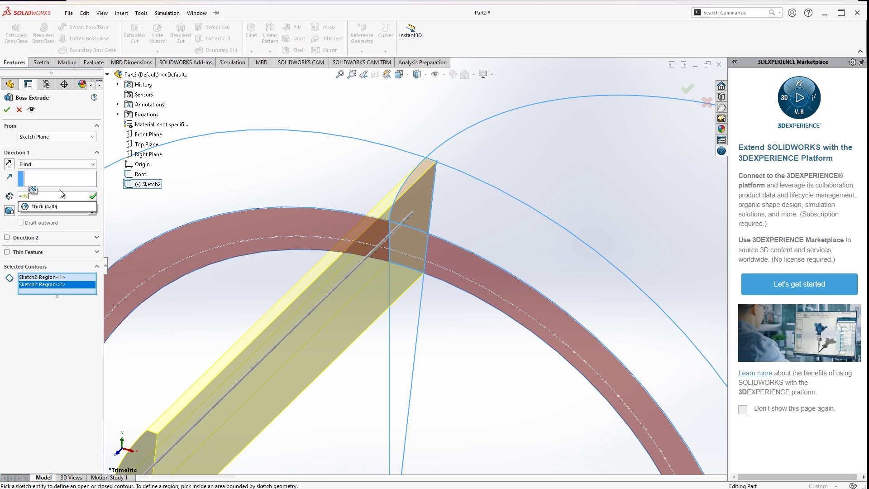
left_click(48, 207)
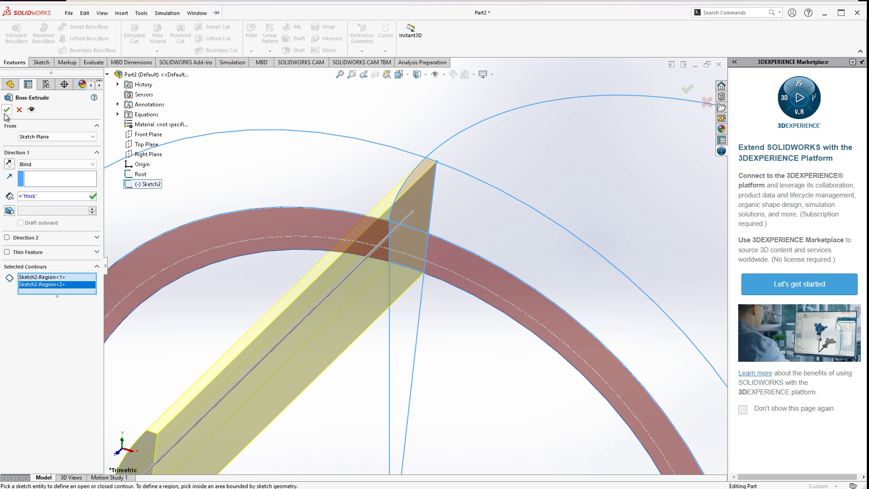
key("Return")
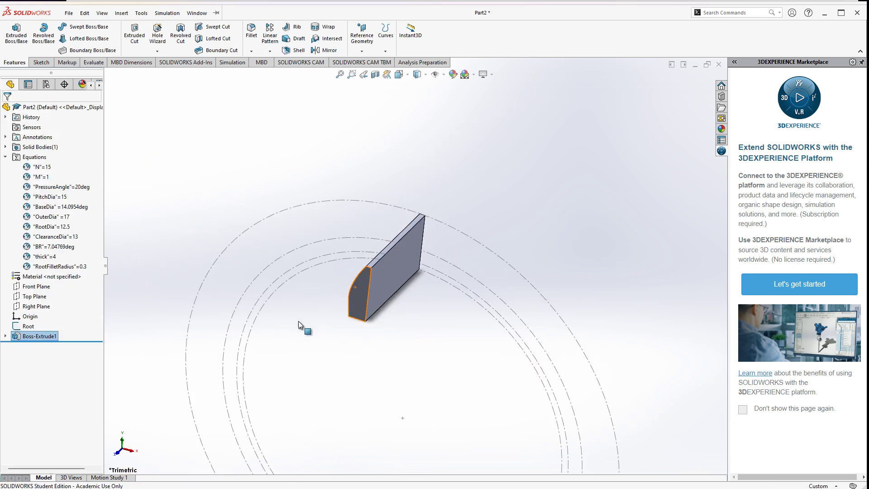
Extrude both root-circle regions of the tooth sketch, including the narrow sector, into the gear body with depth ="thick"
mouse_move(391, 350)
middle_mouse_down()
mouse_move(357, 297)
mouse_move(351, 271)
mouse_move(363, 248)
mouse_move(248, 210)
mouse_move(230, 194)
middle_mouse_up()
left_click(118, 194)
left_click(154, 205)
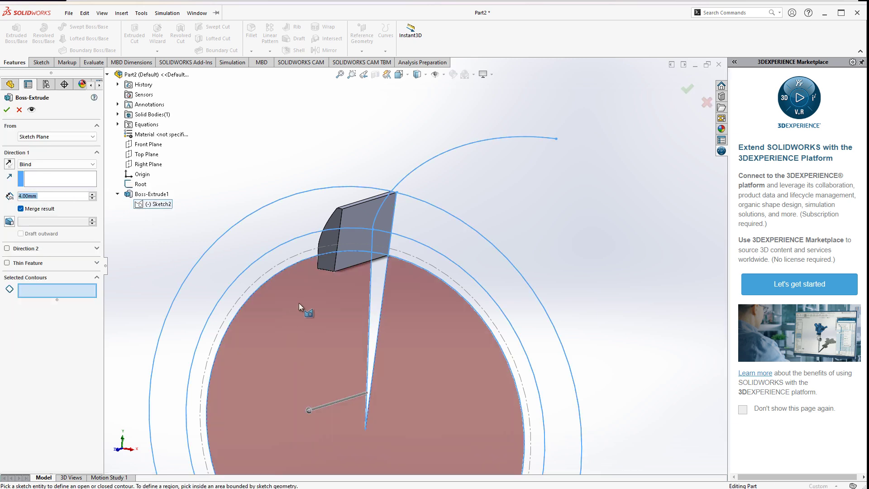
left_click(298, 303)
left_click(376, 278)
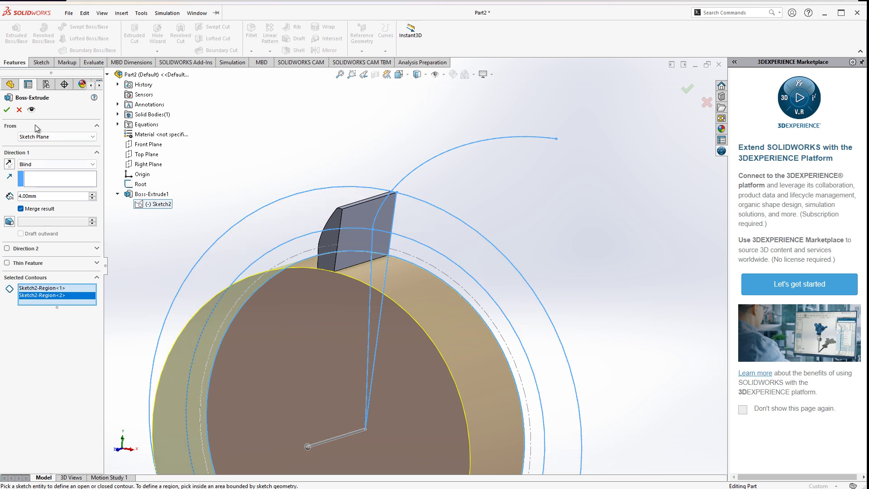
double_click(34, 196)
type("=th")
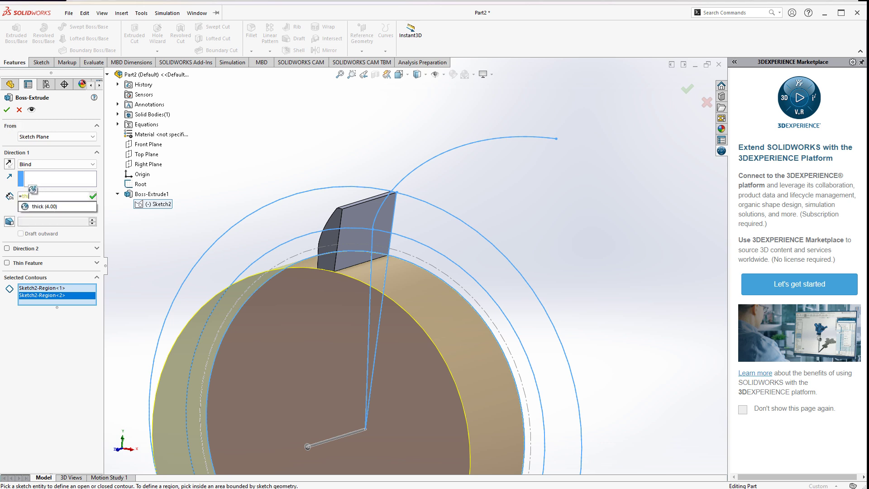
left_click(36, 206)
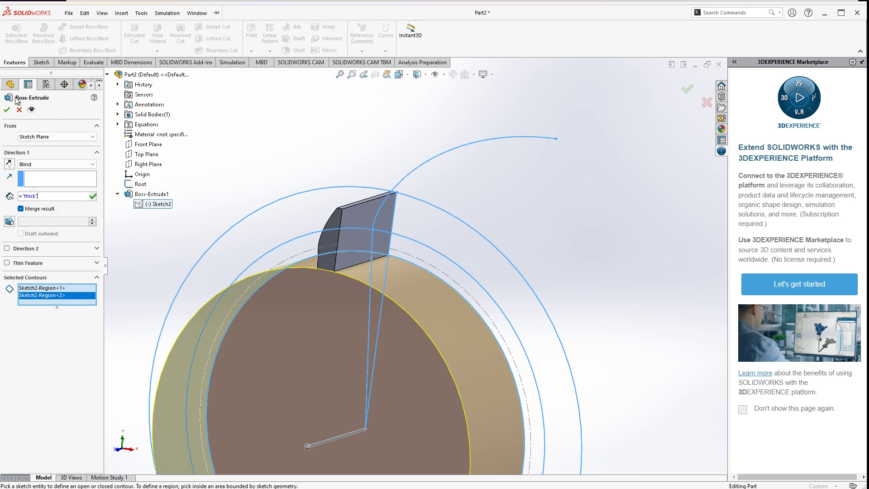
left_click(7, 109)
Mirror the half-tooth extrusion about its flat side face to complete the tooth
middle_click_drag(250, 198, 171, 266)
left_click(257, 154)
scroll(336, 218, "down", 4)
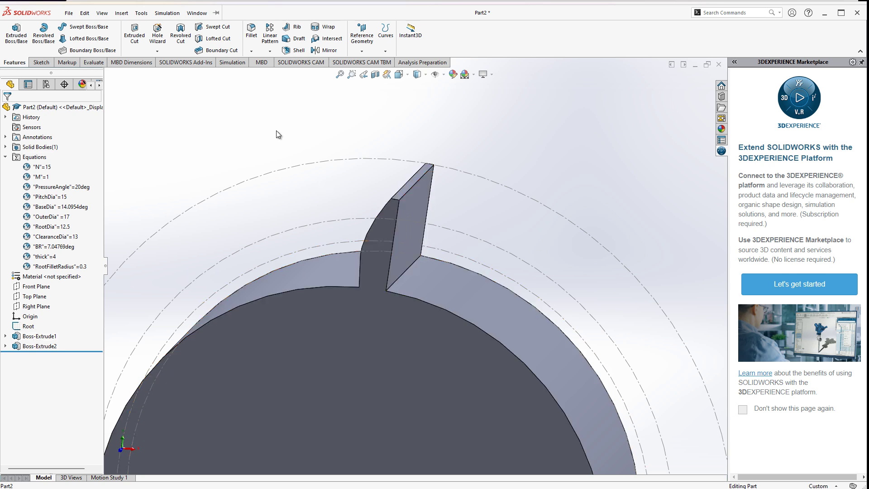
left_click(325, 50)
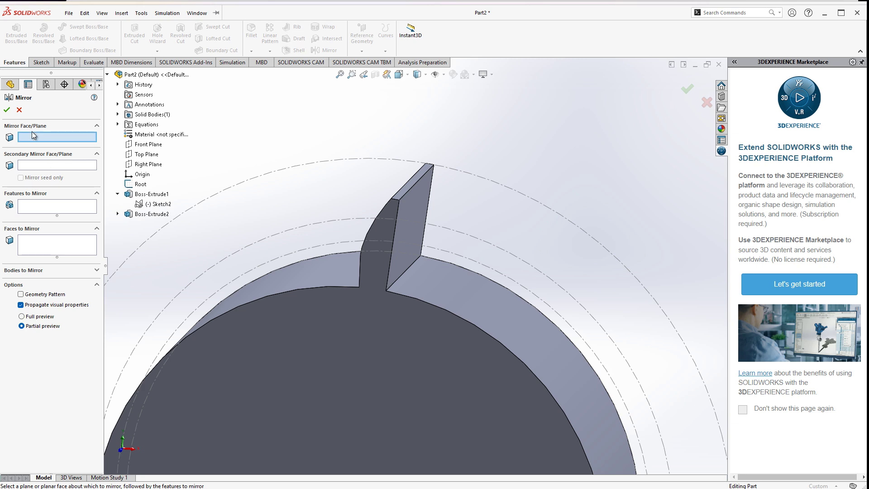
left_click(414, 235)
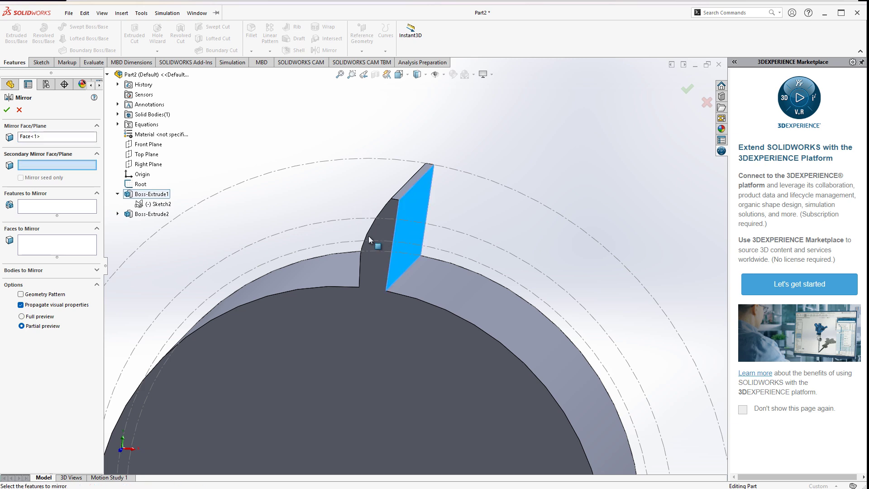
left_click(30, 207)
left_click(153, 199)
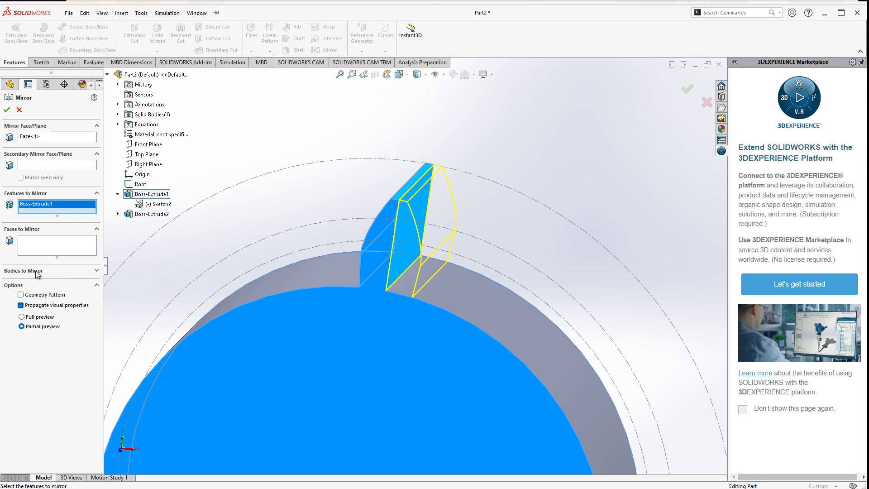
left_click(9, 111)
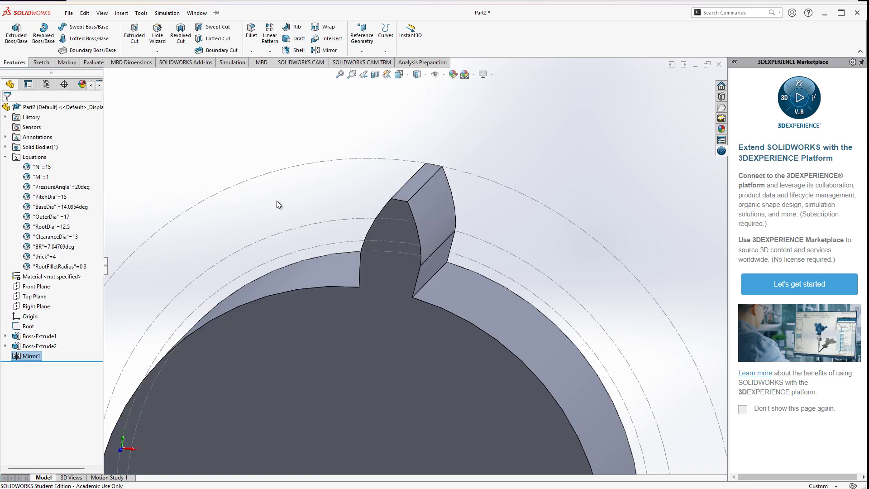
Fillet the two edges where the tooth flanks meet the root cylinder with radius ="RootFilletRadius"
middle_click_drag(274, 201, 349, 200)
middle_click_drag(400, 246, 403, 226)
middle_click_drag(271, 250, 318, 292, "ctrl")
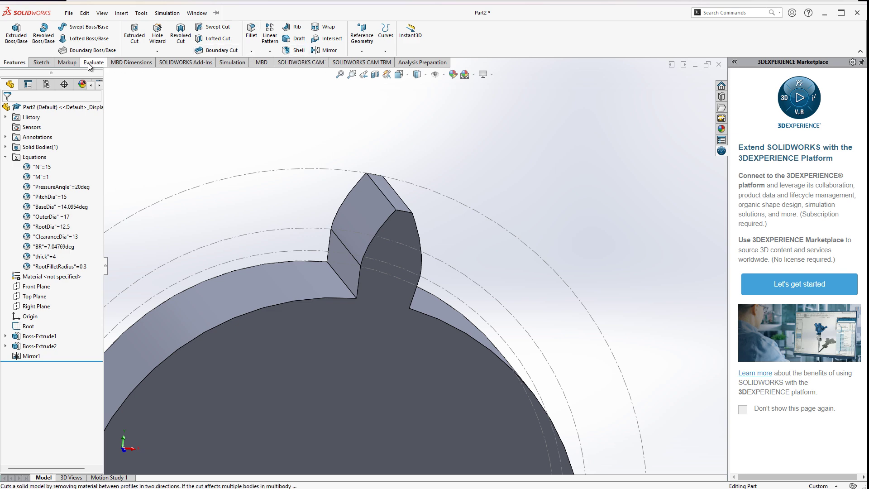
left_click(249, 46)
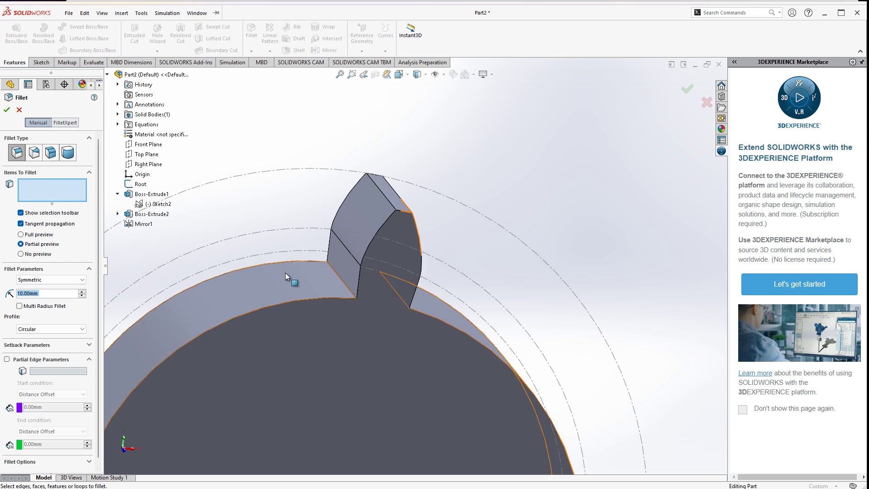
left_click(347, 288)
middle_click_drag(347, 289, 392, 296)
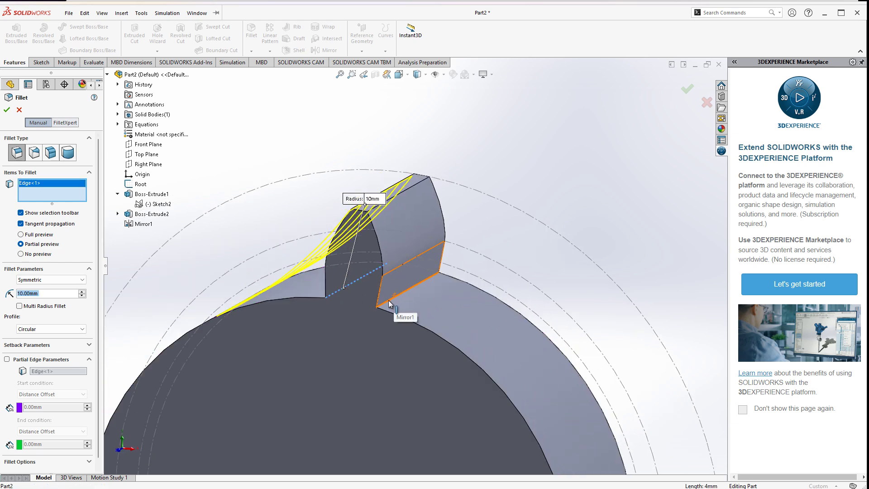
left_click(388, 303)
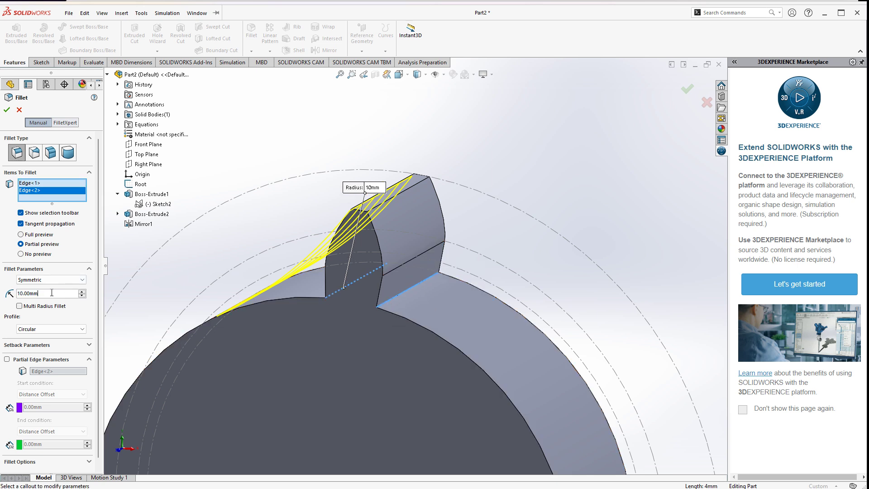
type("=")
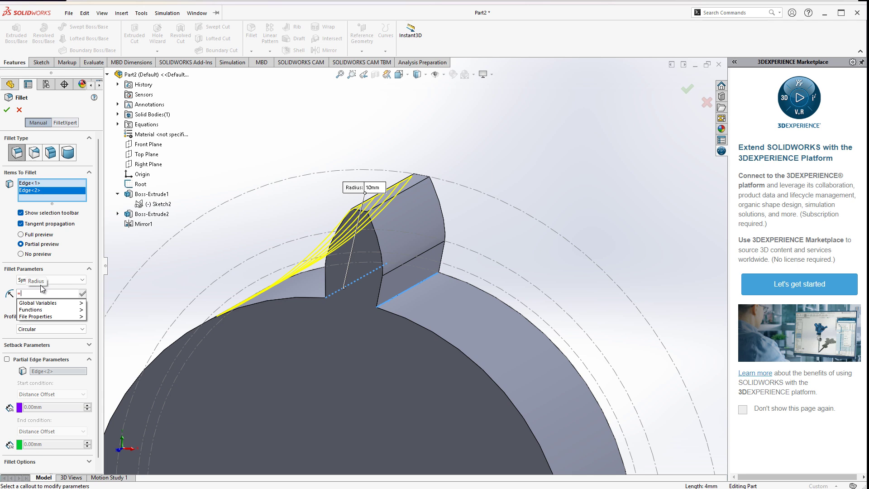
mouse_move(51, 304)
left_click(108, 393)
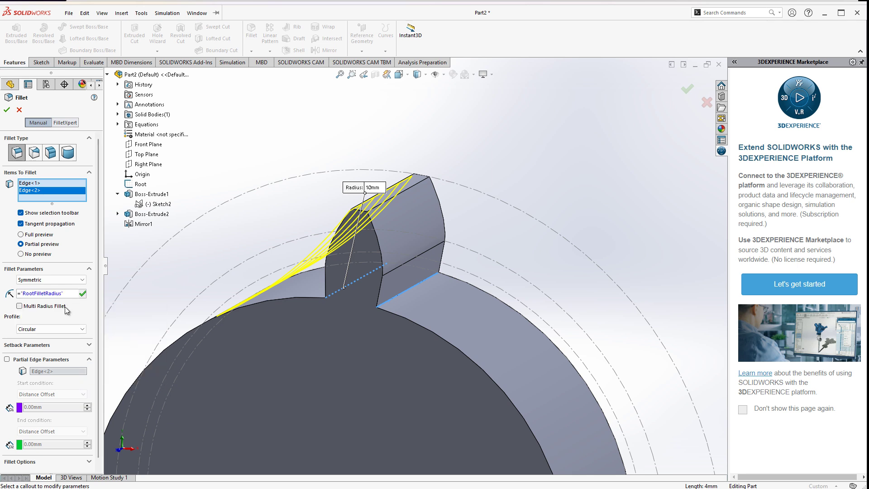
key("Return")
left_click(7, 111)
Set up a circular pattern around the root cylinder face with equal spacing over 360 degrees and ="N" instances
middle_click_drag(321, 275, 333, 261)
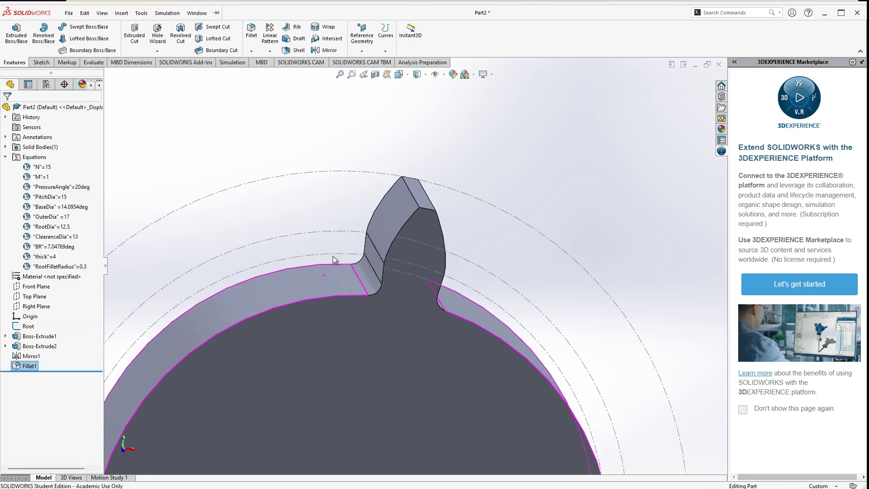
left_click(335, 141)
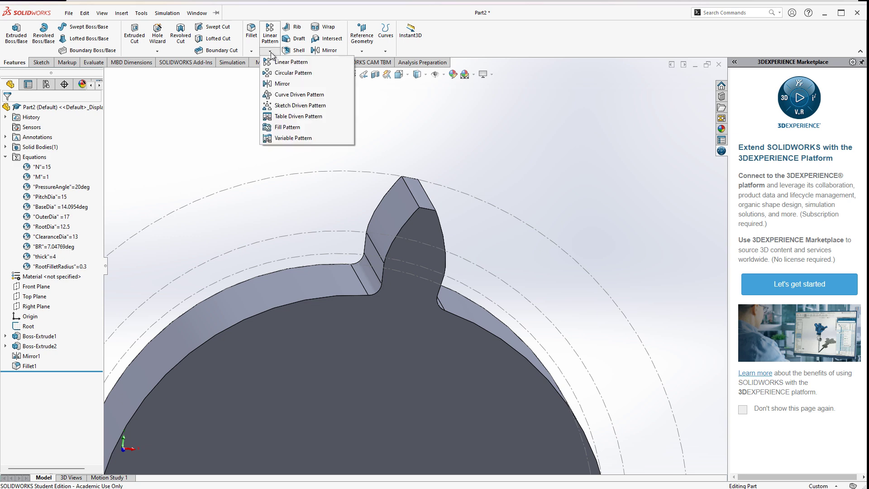
left_click(272, 52)
left_click(290, 70)
left_click(40, 138)
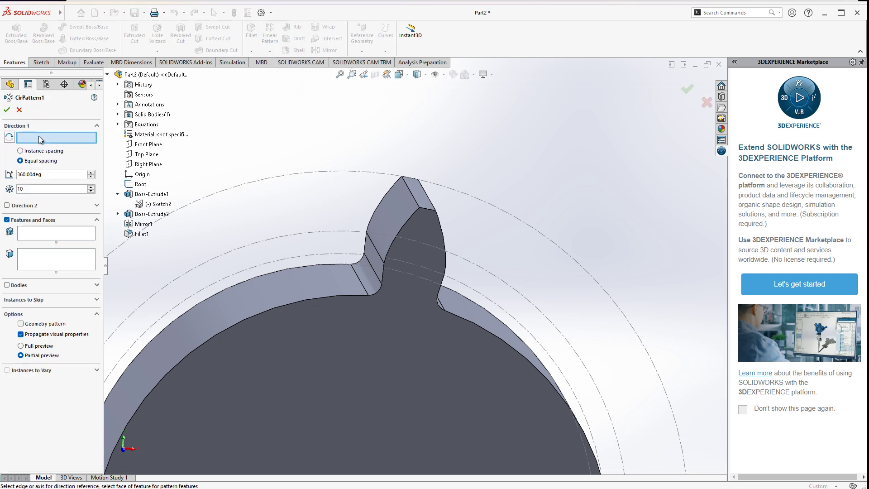
left_click(285, 290)
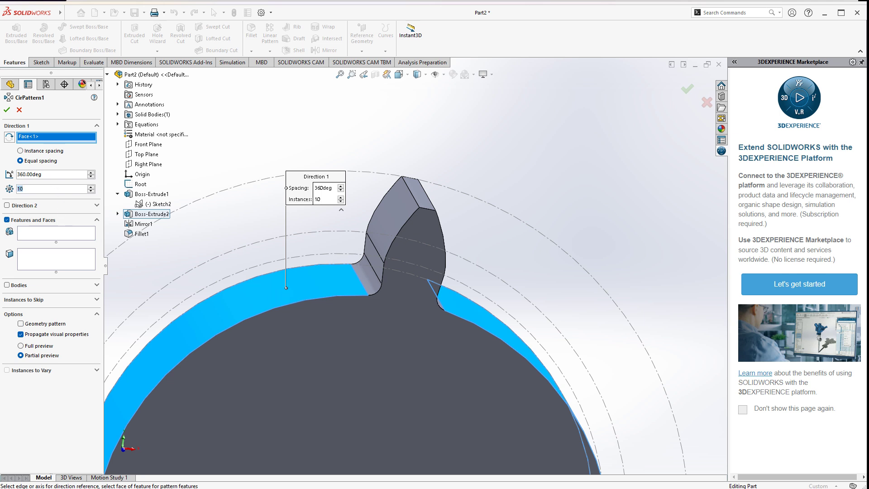
type("=N")
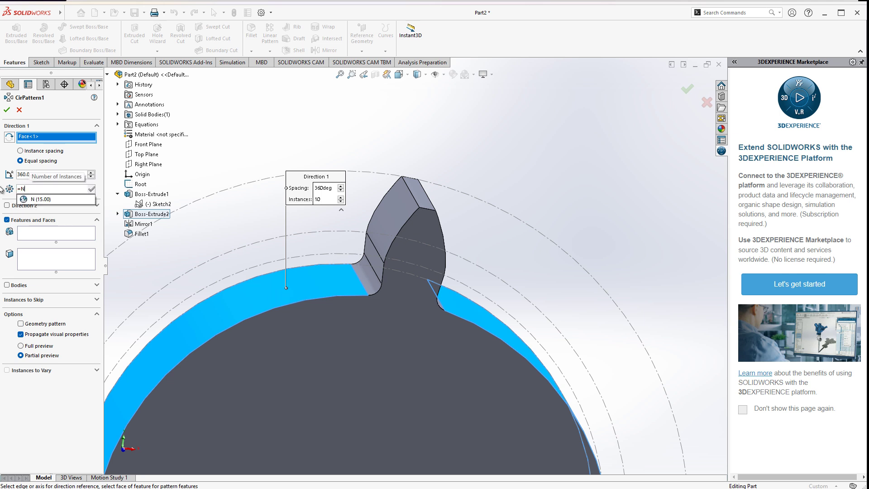
left_click(48, 199)
Try to pattern the mirrored half tooth and the root fillet as features
left_click(29, 232)
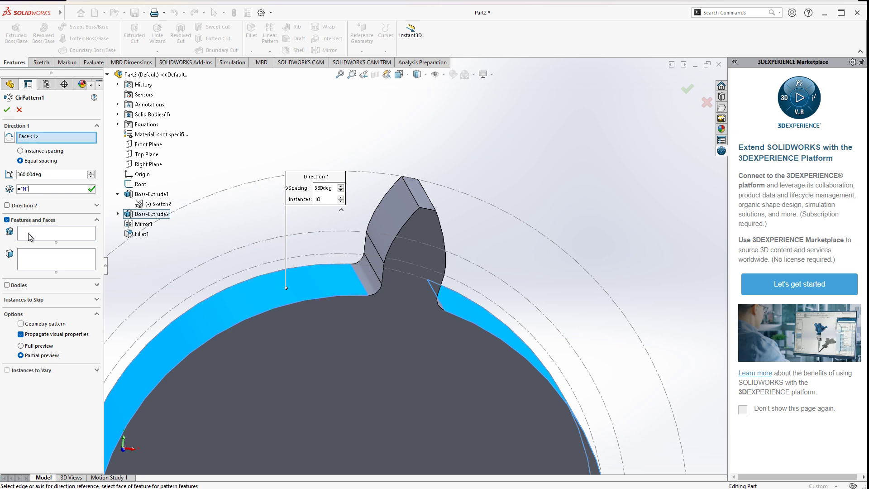
left_click(148, 225)
left_click(144, 234)
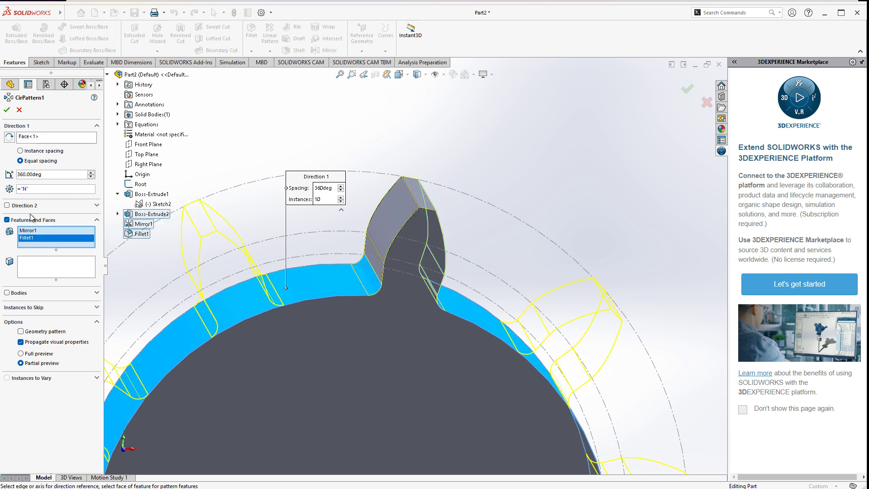
key("Return")
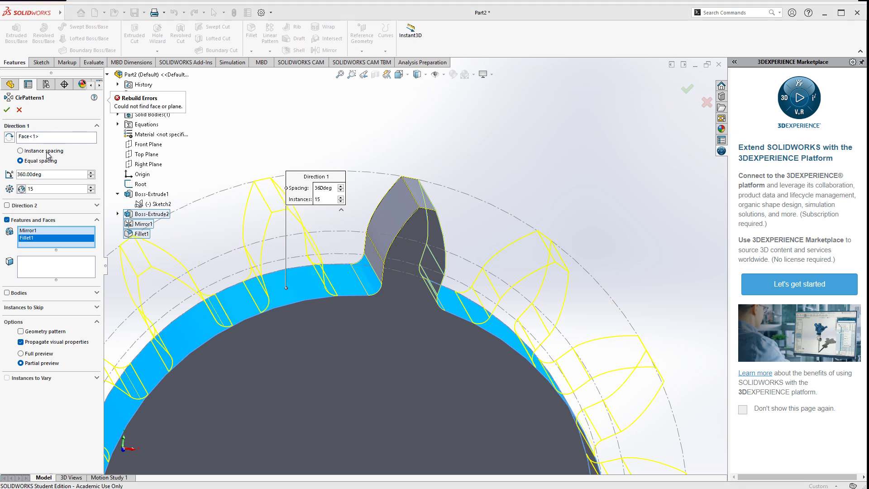
Replace the circular pattern's axis reference with the circular front edge of the gear body
left_click(54, 137)
right_click(54, 137)
left_click(74, 153)
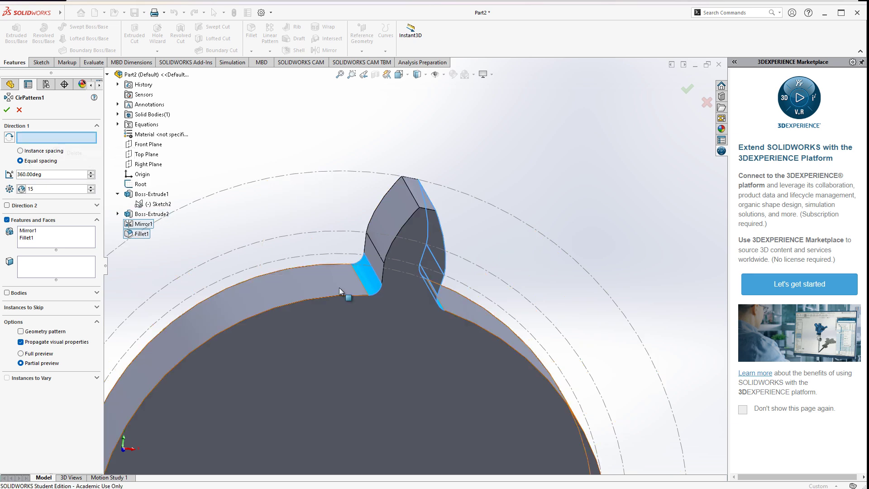
left_click(338, 297)
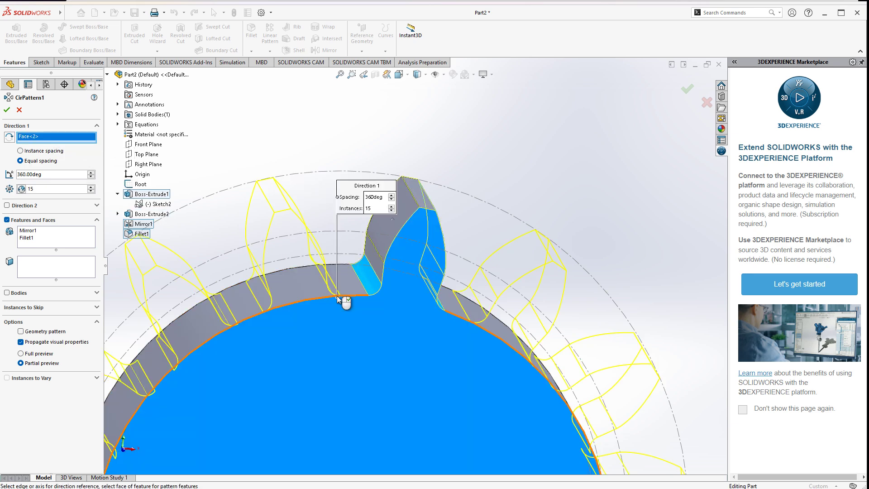
right_click(47, 138)
left_click(74, 153)
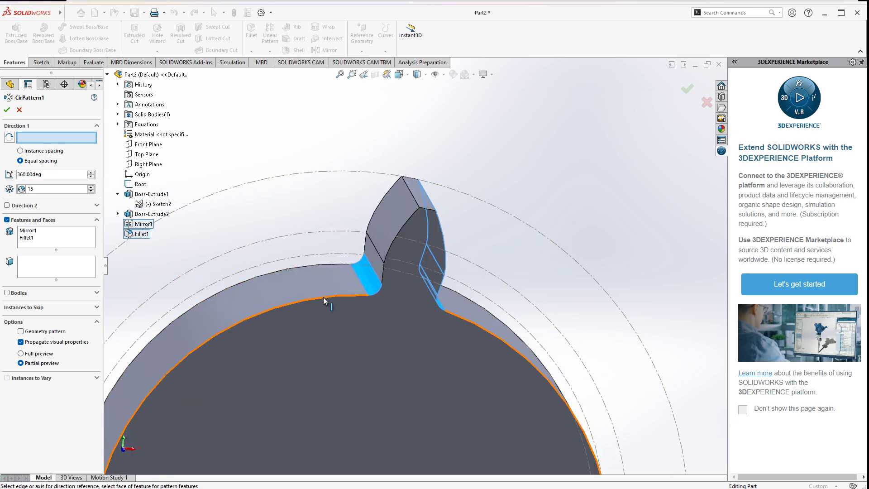
left_click(324, 298)
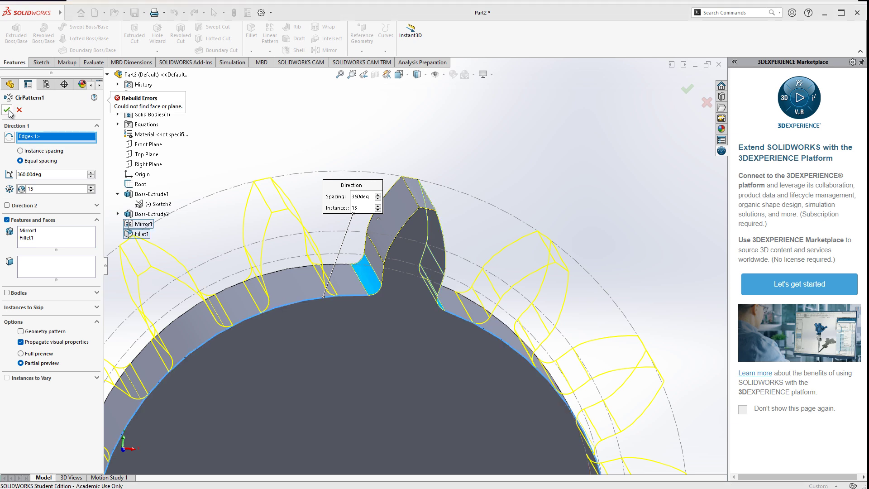
Clear the mirror and fillet from the features to pattern and switch to selecting faces to pattern
left_click(53, 242)
right_click(50, 240)
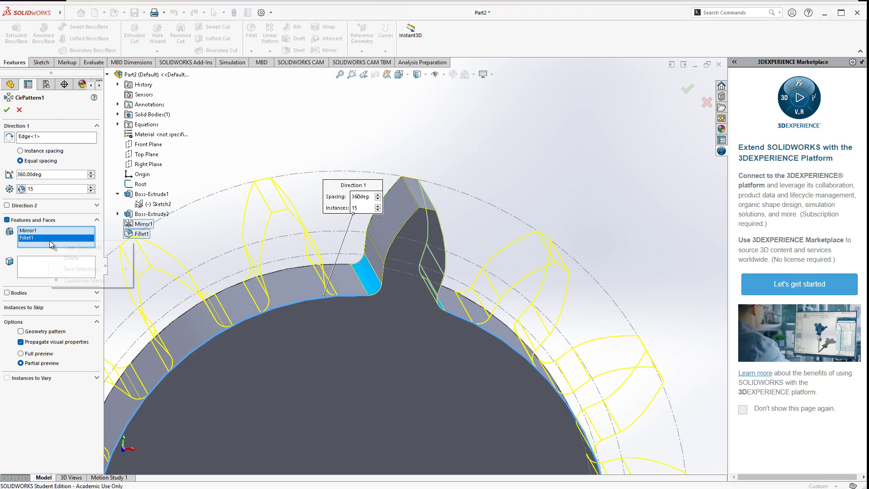
left_click(75, 246)
left_click(79, 267)
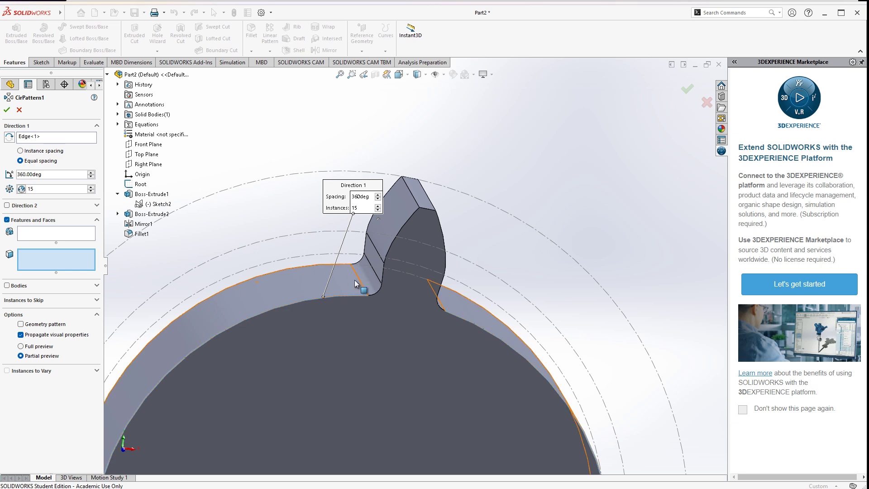
Circular-pattern the seven tooth faces: both root fillets, the two flank faces on each side, and the tip
left_click(367, 271)
left_click(384, 245)
left_click(413, 192)
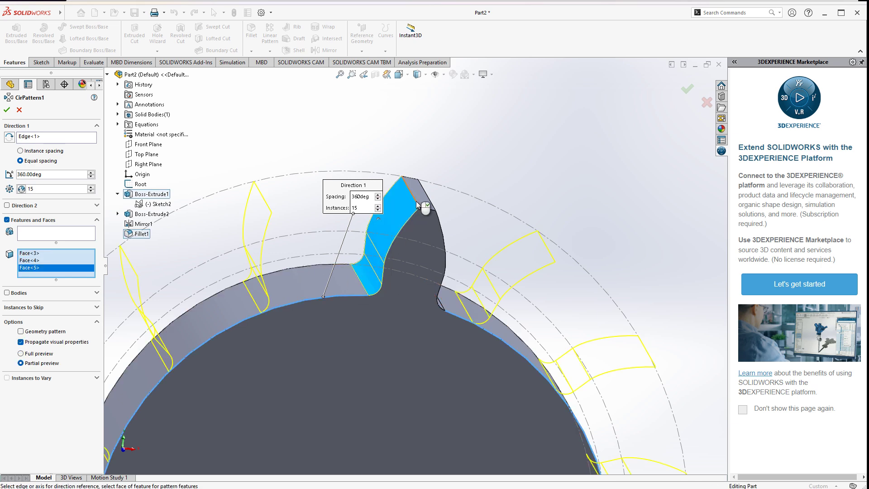
left_click(427, 206)
middle_click_drag(407, 258, 391, 252)
left_click(471, 240)
left_click(479, 271)
left_click(448, 306)
middle_click_drag(449, 306, 453, 337)
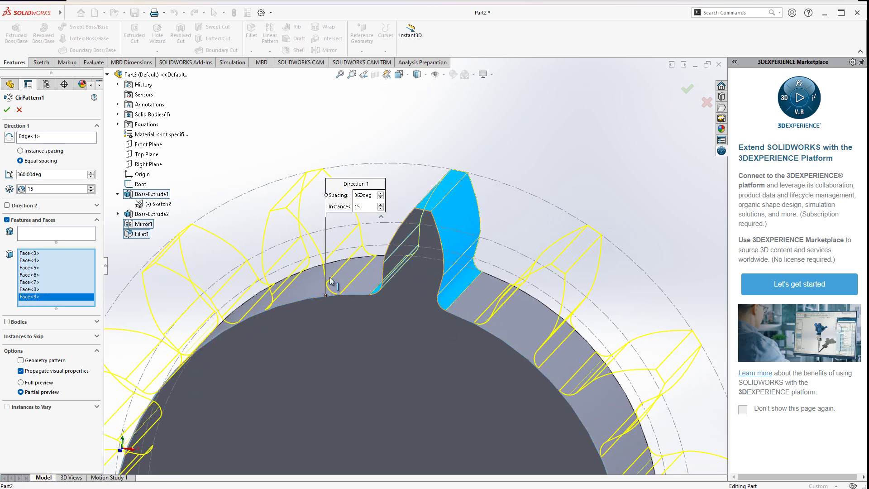
left_click(8, 116)
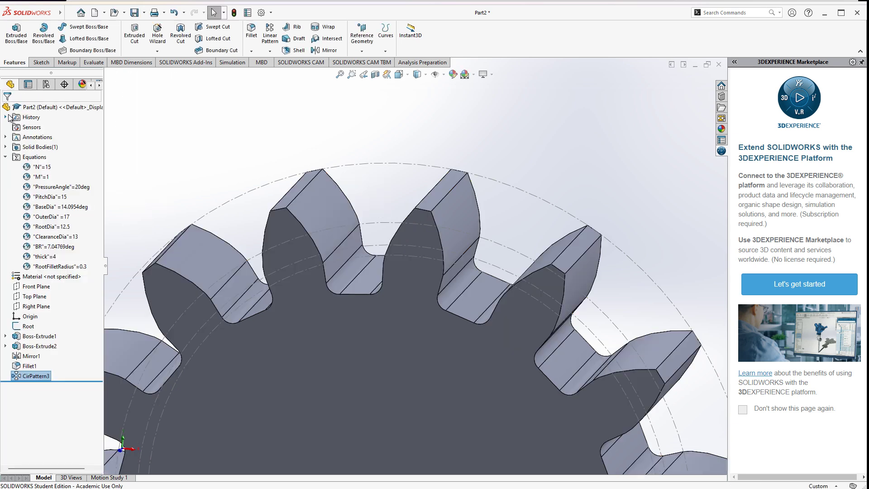
Hide the Root sketch with its construction circles
left_click(27, 326)
left_click(31, 319)
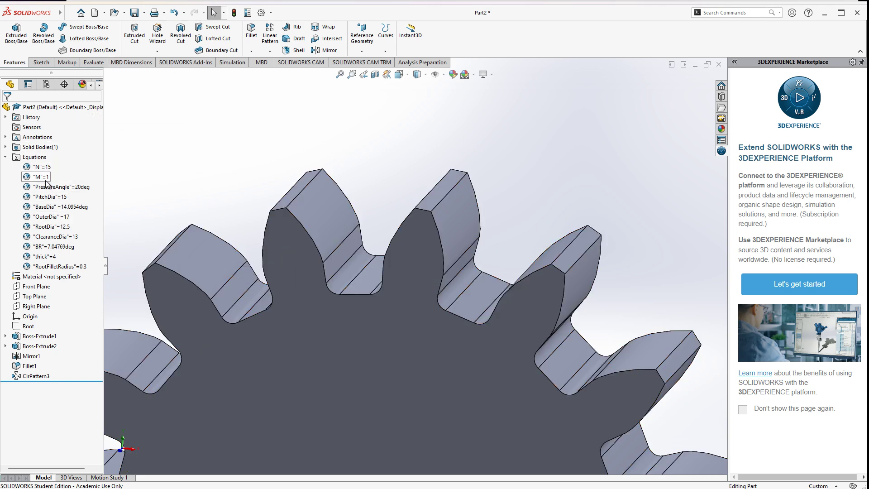
middle_click_drag(398, 335, 388, 263)
scroll(388, 260, "up", 3)
middle_click_drag(327, 368, 308, 311, "ctrl")
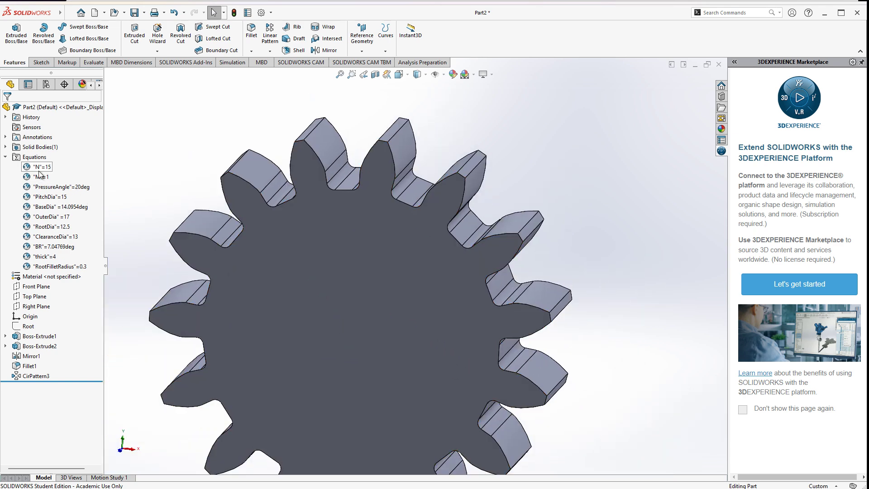
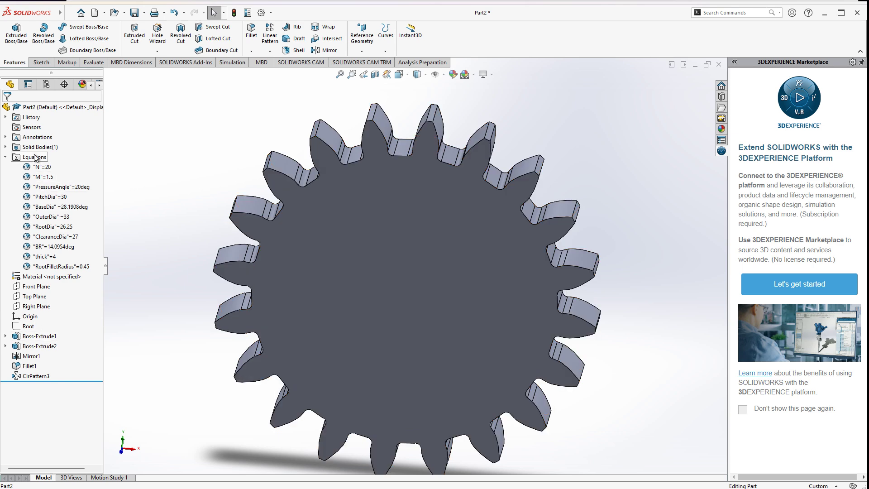
Set the global variable N to 40 teeth in the equations and rebuild the gear
double_click(35, 157)
left_click(5, 157)
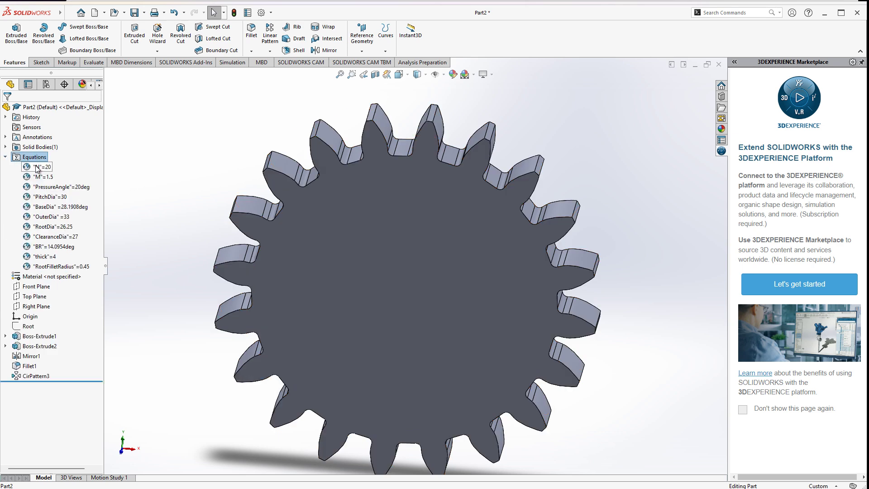
left_click(40, 167)
right_click(40, 170)
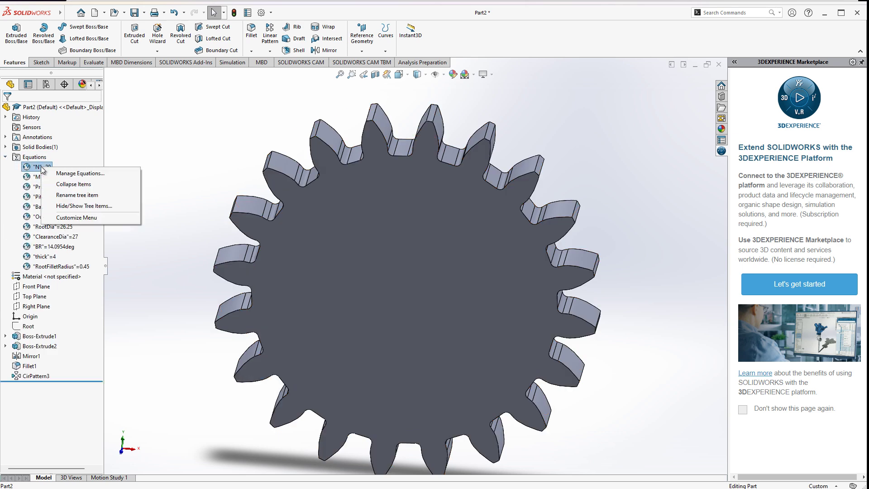
left_click(68, 173)
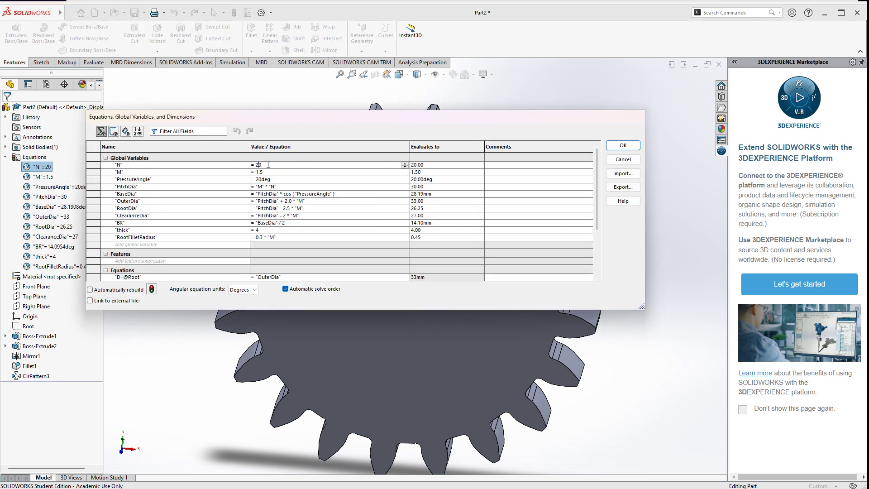
double_click(256, 164)
type("40")
key("Tab")
left_click(622, 145)
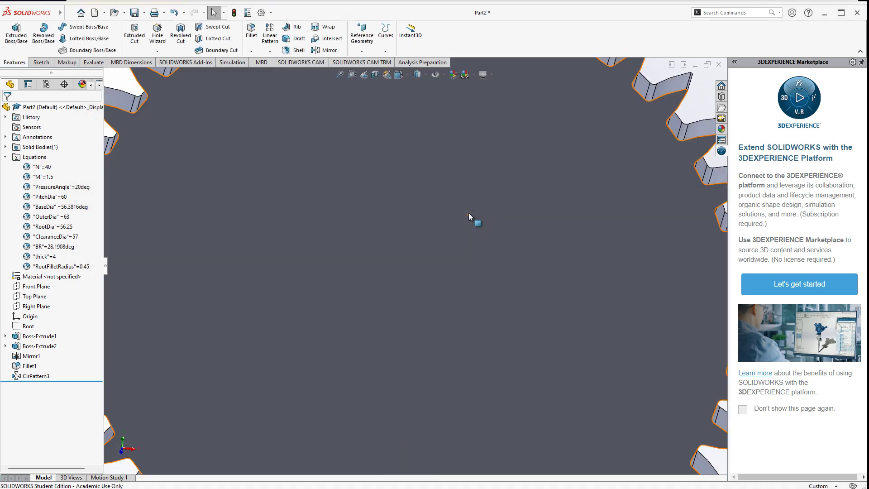
scroll(468, 213, "up", 5)
middle_click_drag(460, 219, 272, 229)
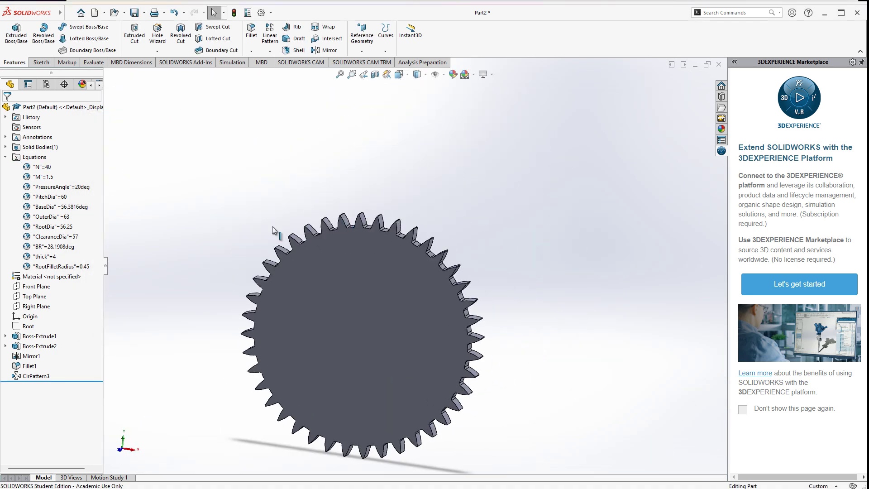
Try a tooth count of 50 for global variable N, and dismiss the rebuild error report
right_click(46, 167)
left_click(70, 169)
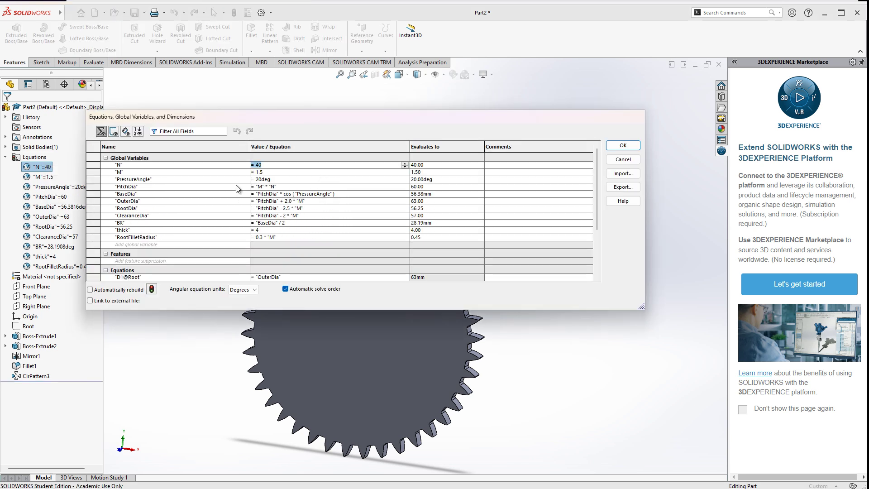
left_click(263, 164)
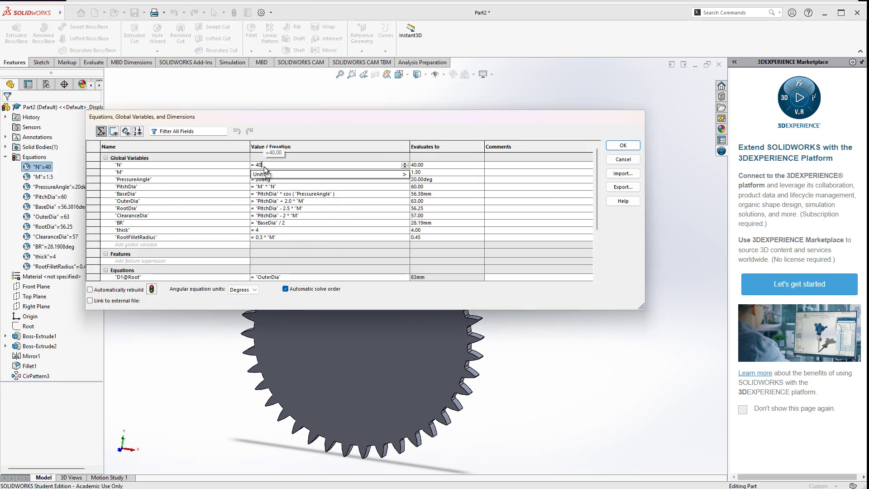
key("BackSpace")
type("50")
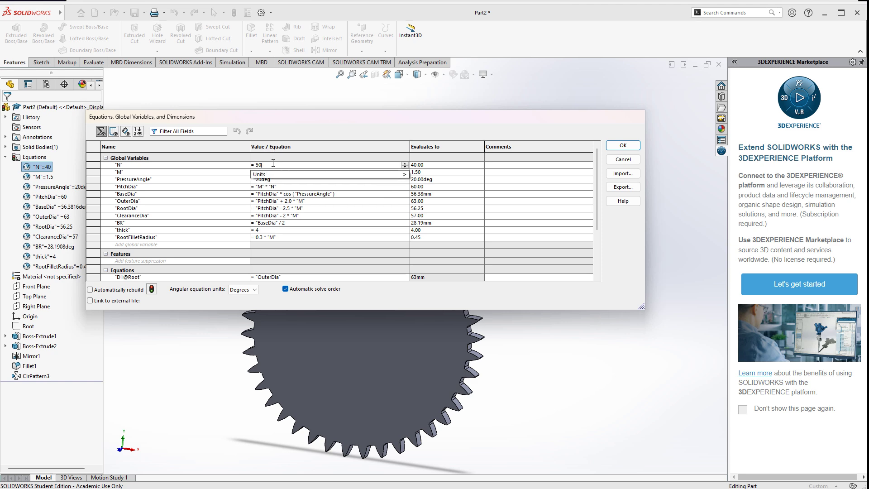
key("Return")
left_click(623, 145)
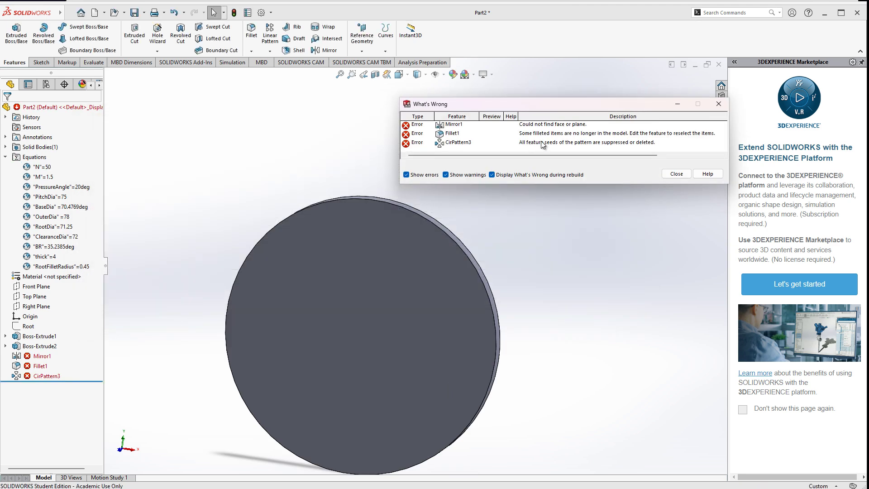
left_click(679, 174)
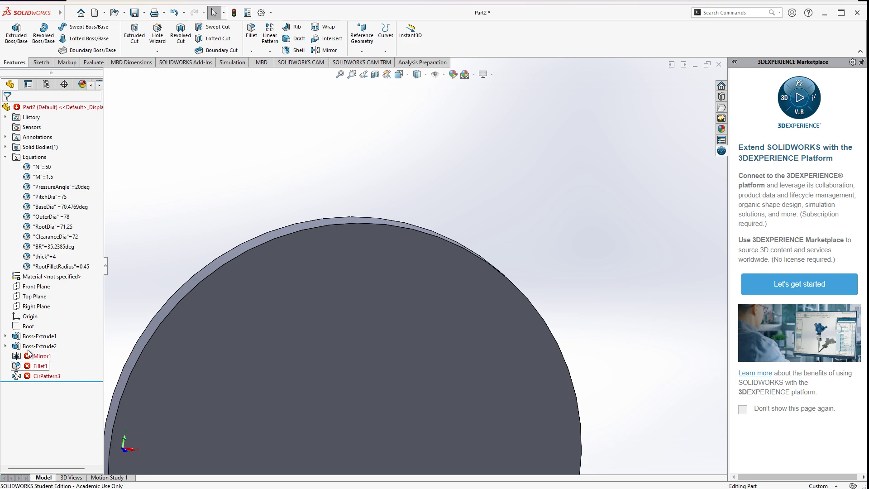
Examine the selected contours of the tooth extrusion where the involute meets the outer circle, and leave the feature unedited
left_click(26, 353)
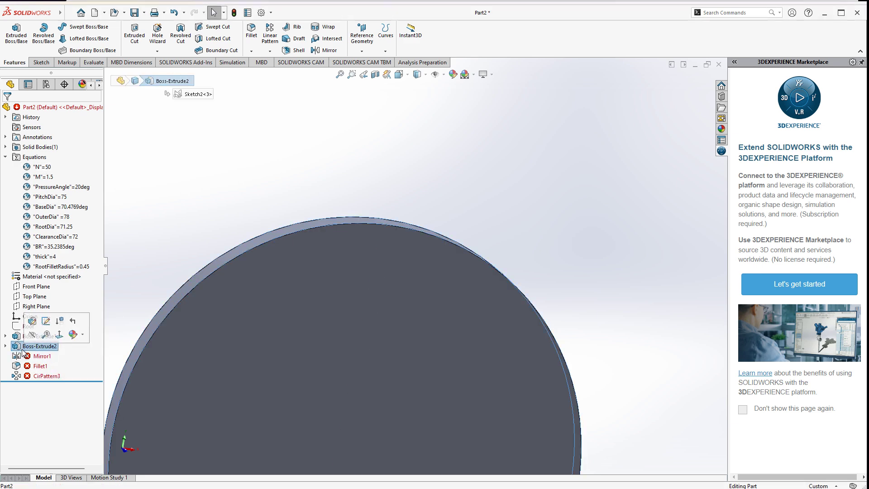
left_click(27, 346)
left_click(34, 317)
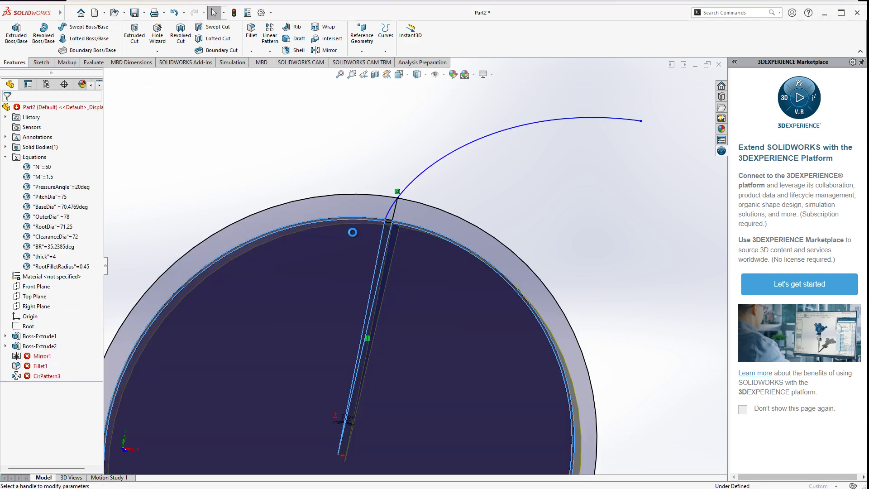
scroll(404, 215, "down", 5)
mouse_move(351, 265)
middle_mouse_down()
mouse_move(327, 252)
mouse_move(334, 240)
mouse_move(310, 270)
mouse_move(343, 268)
middle_mouse_up()
scroll(348, 269, "up", 5)
scroll(411, 229, "down", 3)
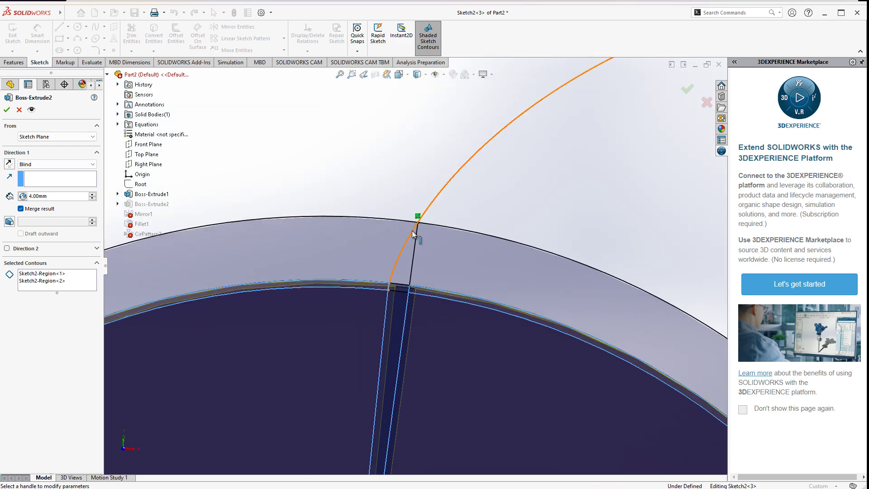
scroll(430, 226, "down", 3)
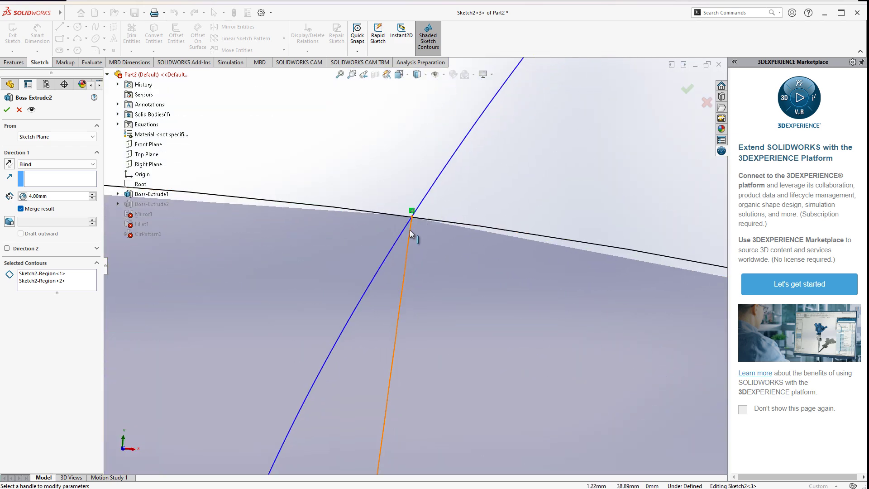
scroll(402, 271, "up", 3)
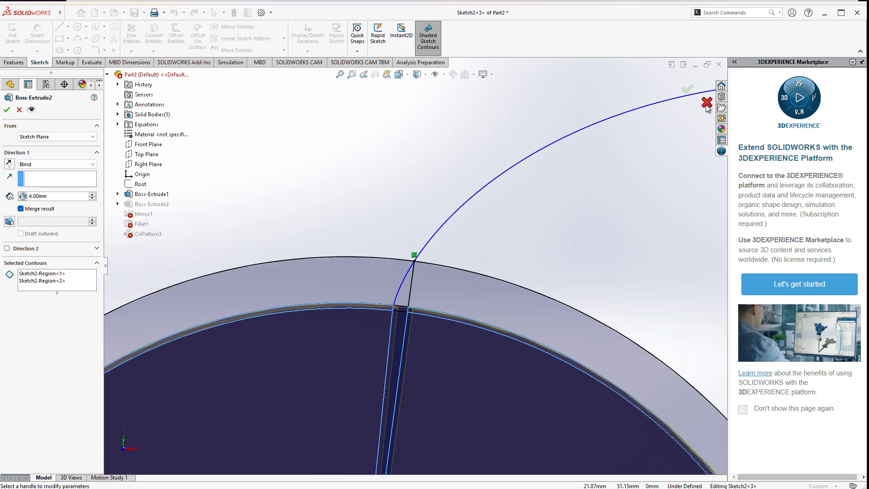
left_click(707, 103)
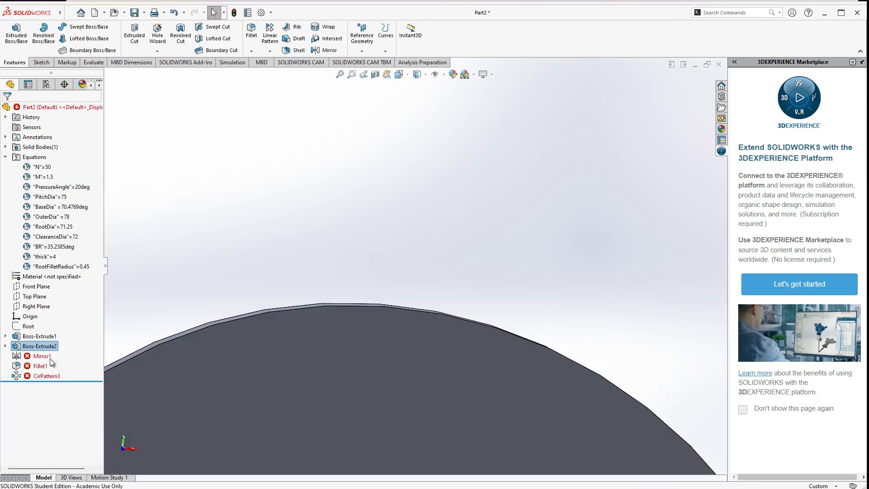
Set the global variable N to 8 teeth and fit the rebuilt gear in view
left_click(36, 167)
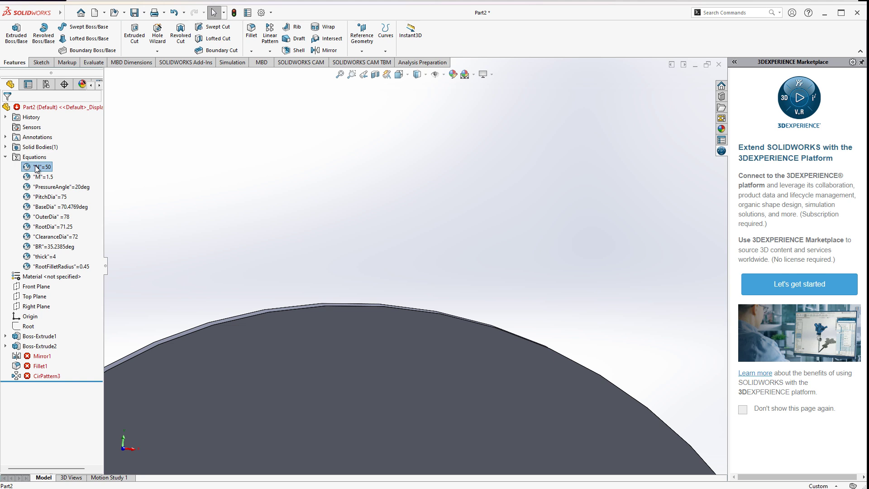
right_click(34, 157)
left_click(58, 165)
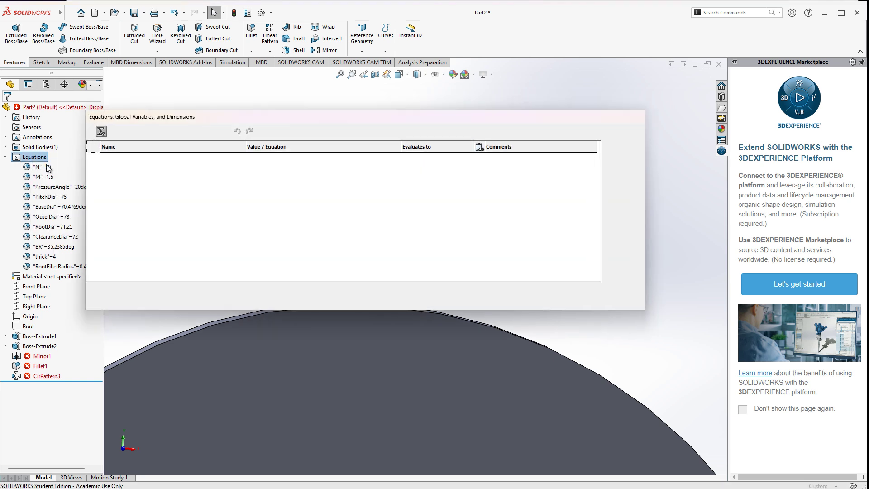
left_click(259, 165)
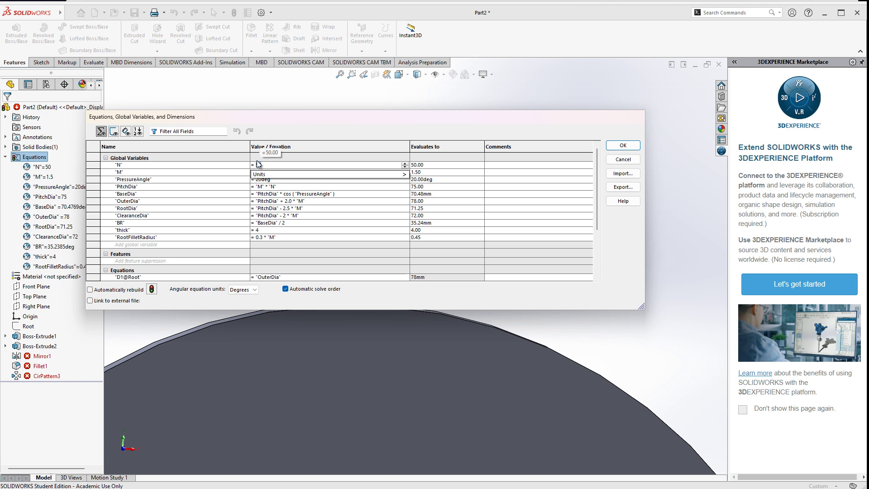
type("8")
key("Return")
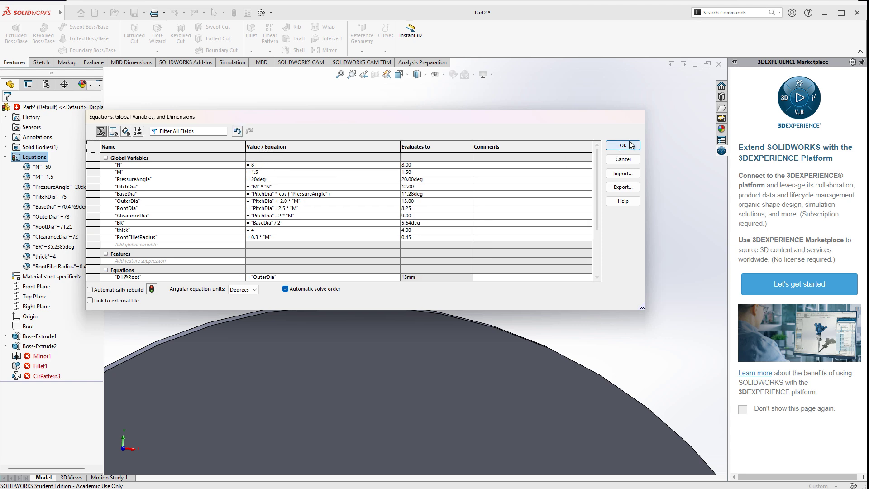
key("Return")
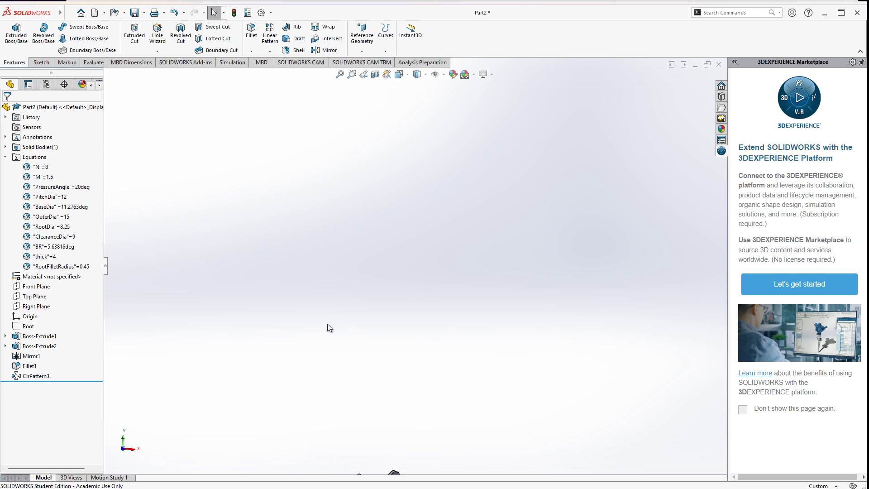
key("f")
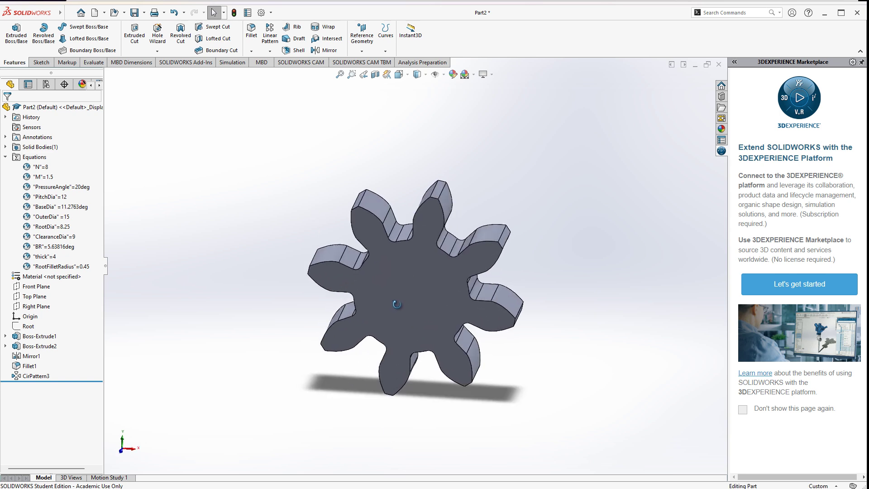
middle_click_drag(396, 304, 380, 296)
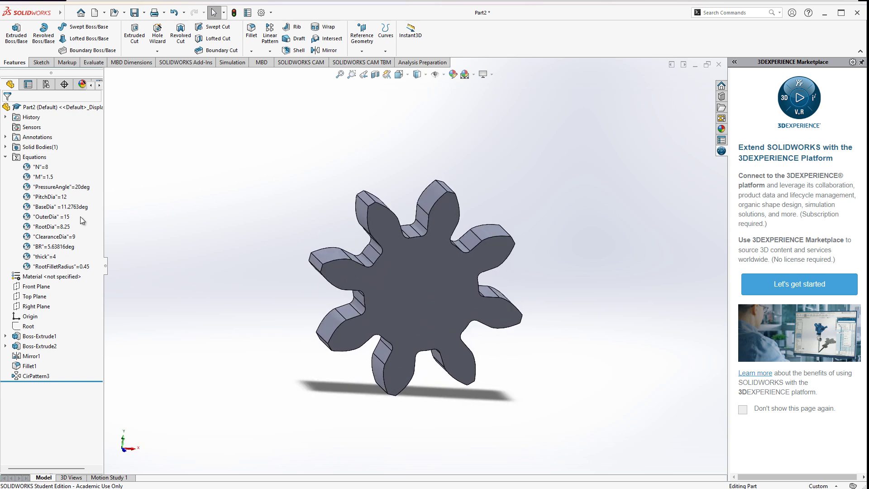
Set the global variable N to 25 teeth and rebuild the gear
right_click(40, 162)
left_click(68, 168)
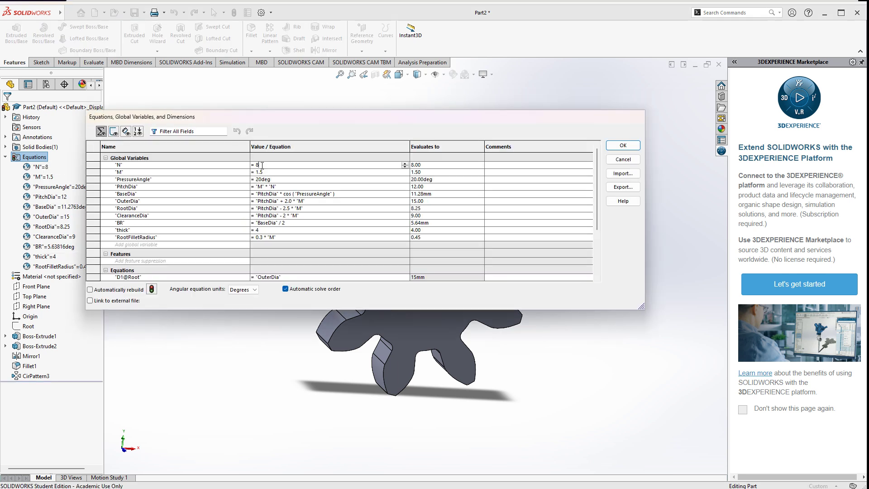
key("BackSpace")
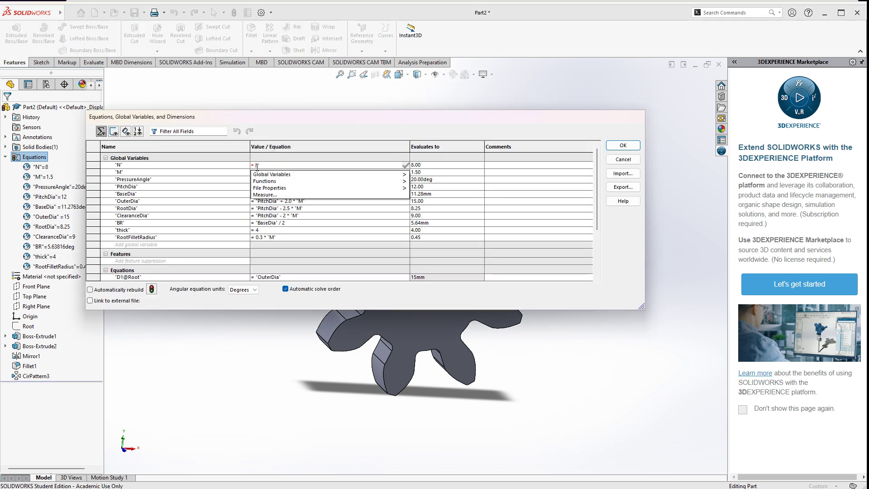
type("25")
key("Return")
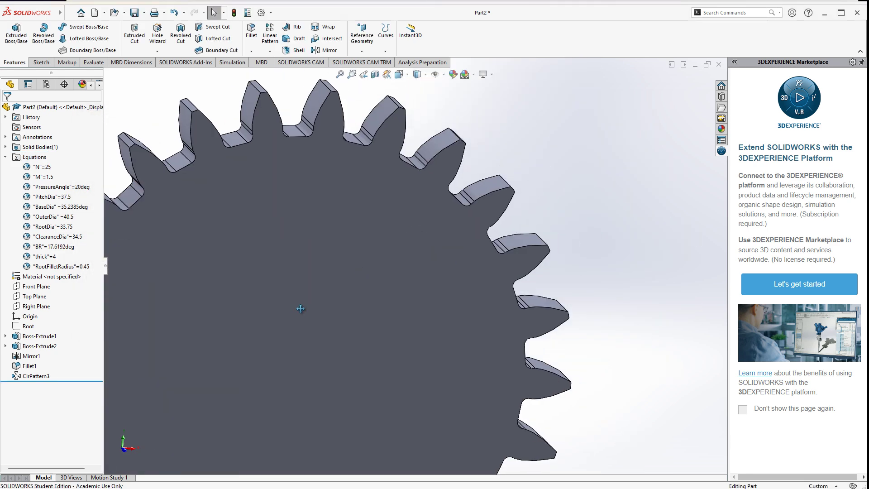
scroll(300, 308, "up", 5)
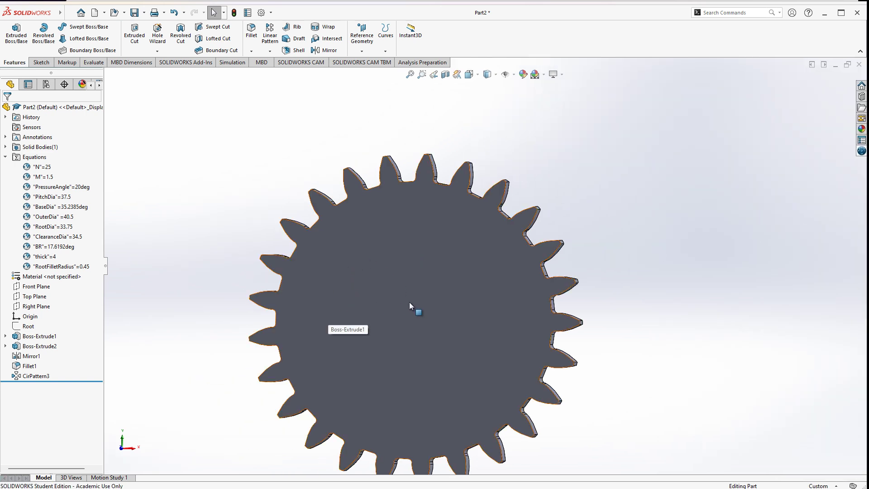
middle_click_drag(409, 303, 384, 256, "ctrl")
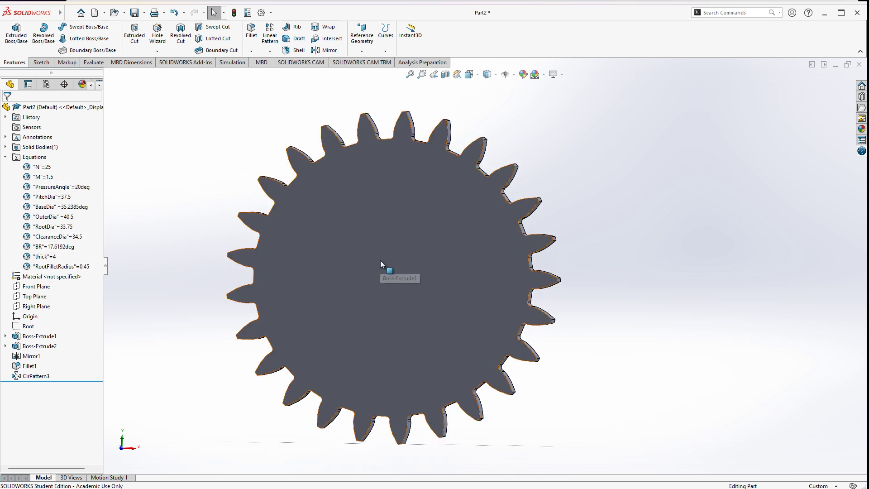
middle_click_drag(380, 259, 400, 279)
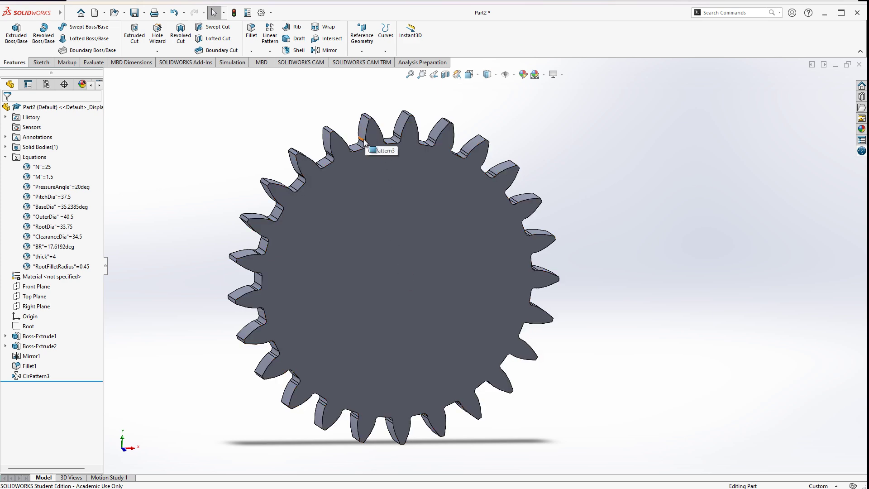
scroll(416, 172, "up", 2)
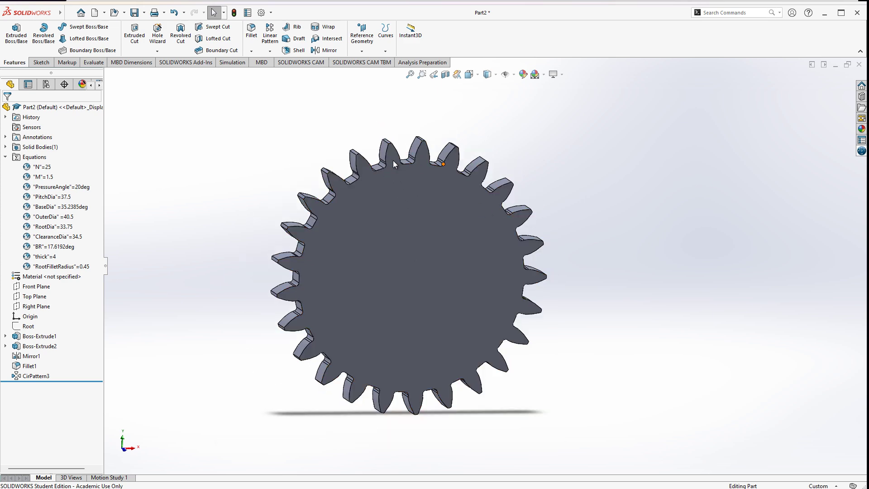
scroll(480, 255, "up", 1)
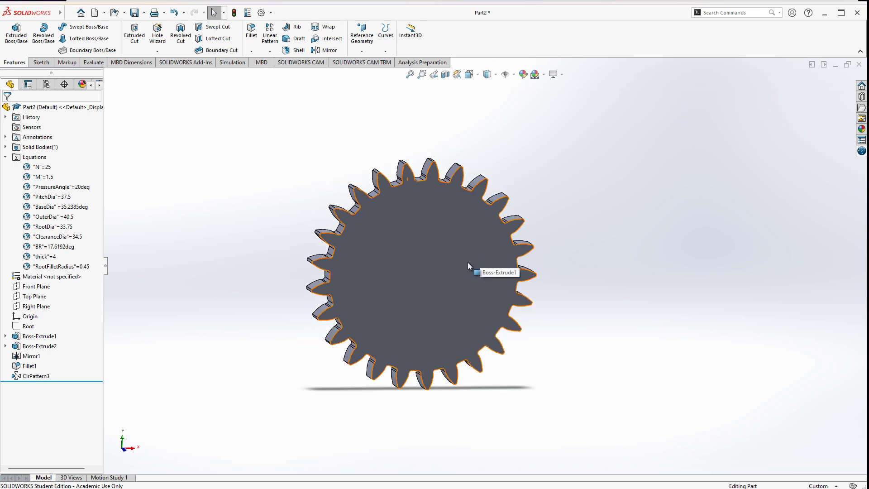